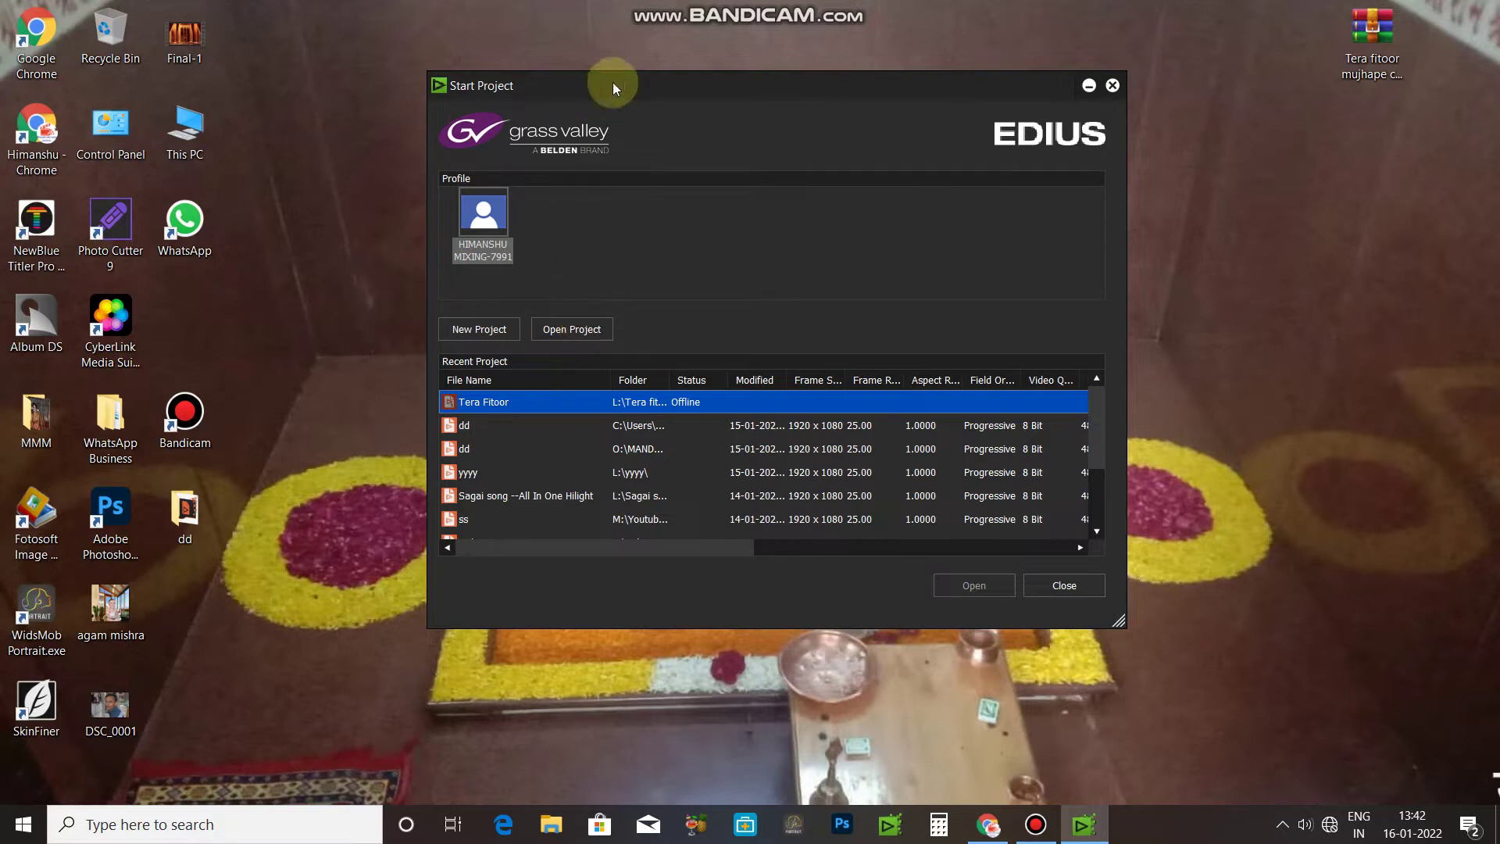
{"action": "left_click", "coordinate": [566, 330]}
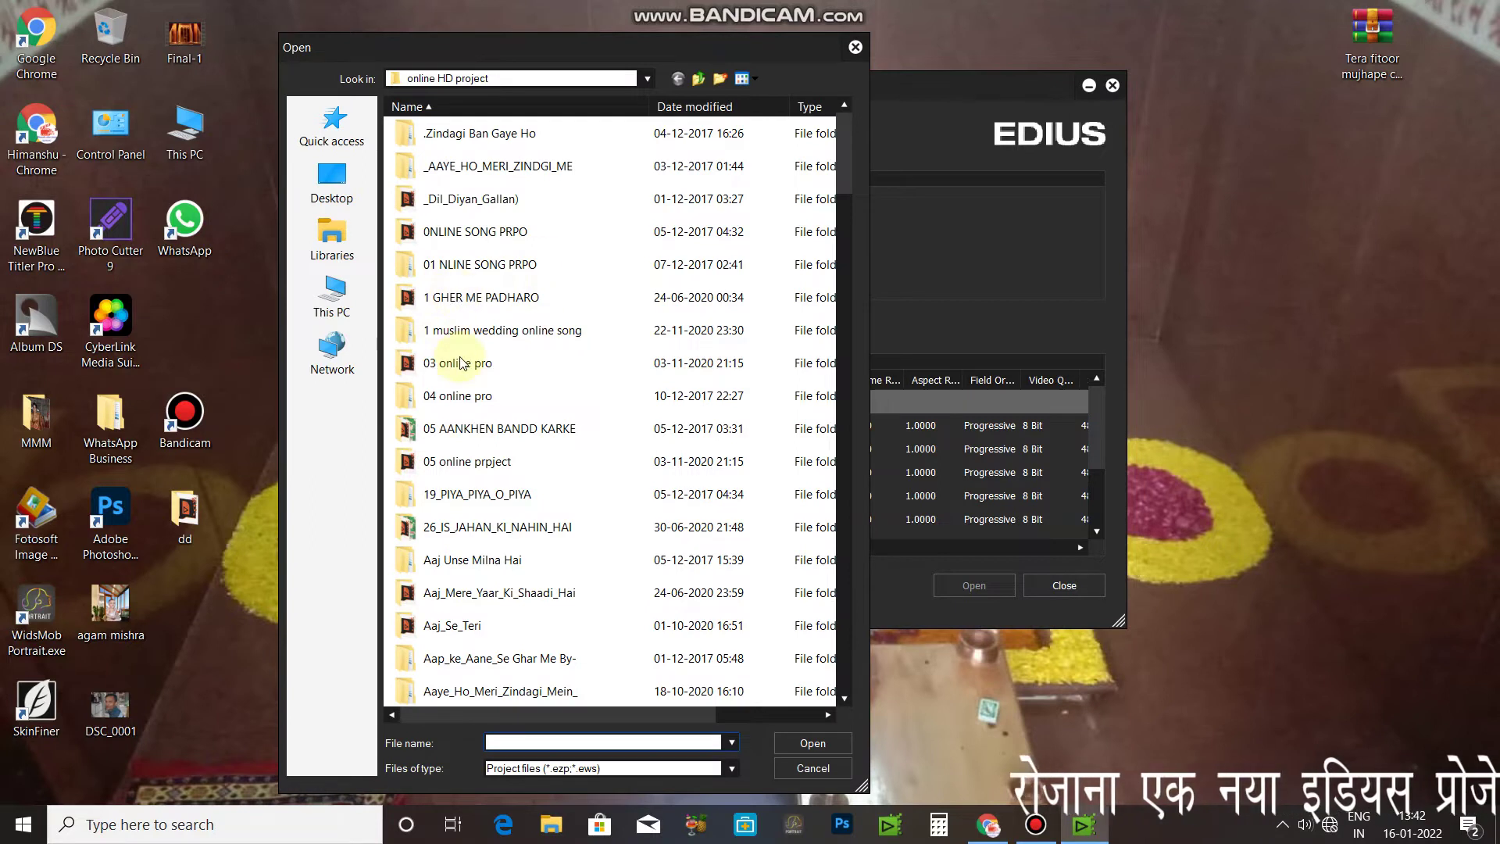
{"action": "left_click", "coordinate": [855, 47]}
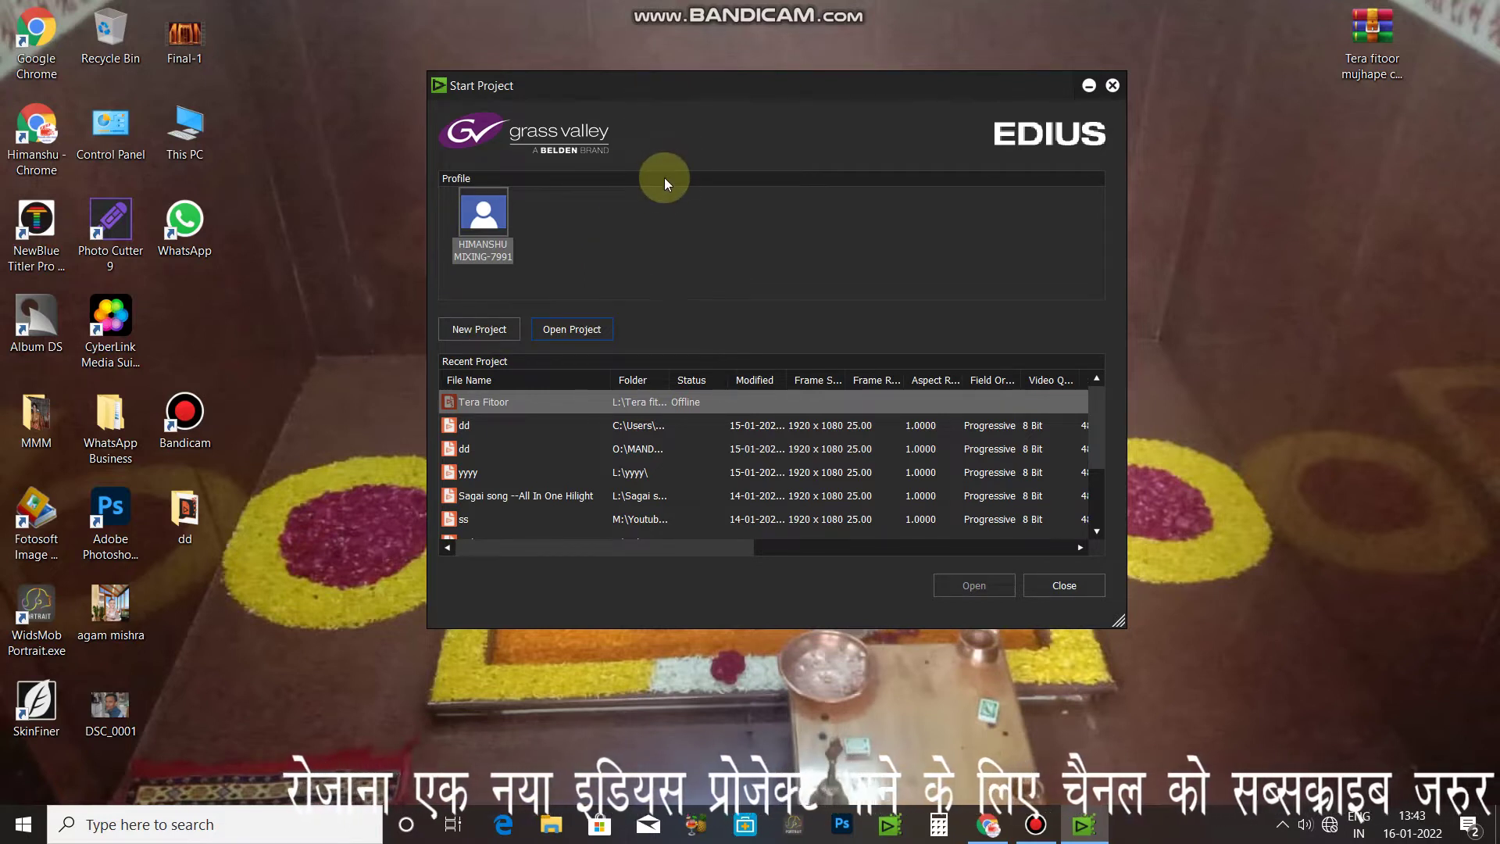
{"action": "left_click", "coordinate": [596, 330]}
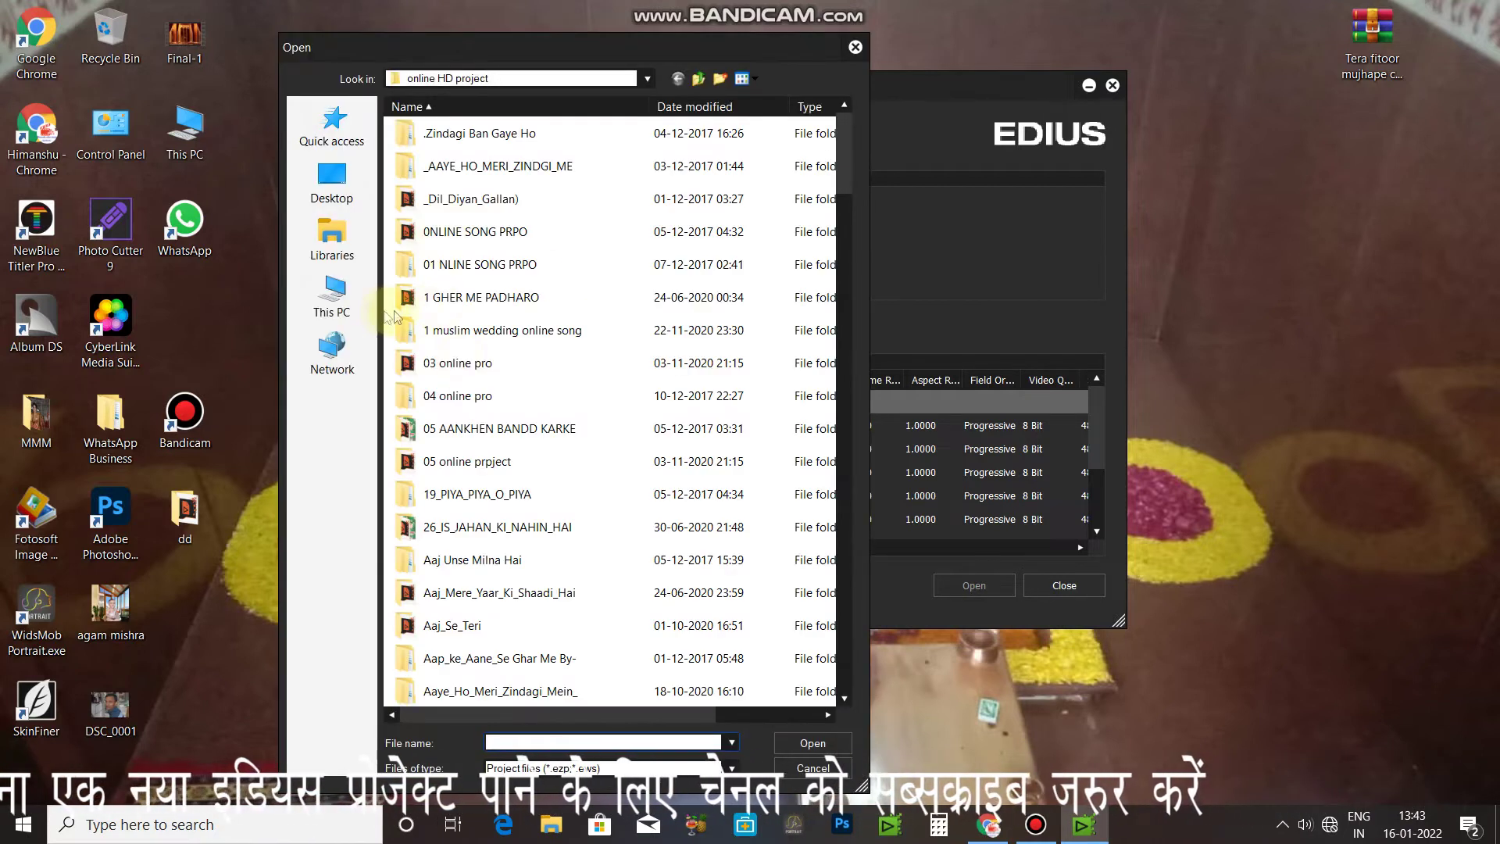
{"action": "left_click", "coordinate": [331, 296]}
{"action": "scroll", "coordinate": [792, 578], "scroll_direction": "down", "scroll_amount": 1}
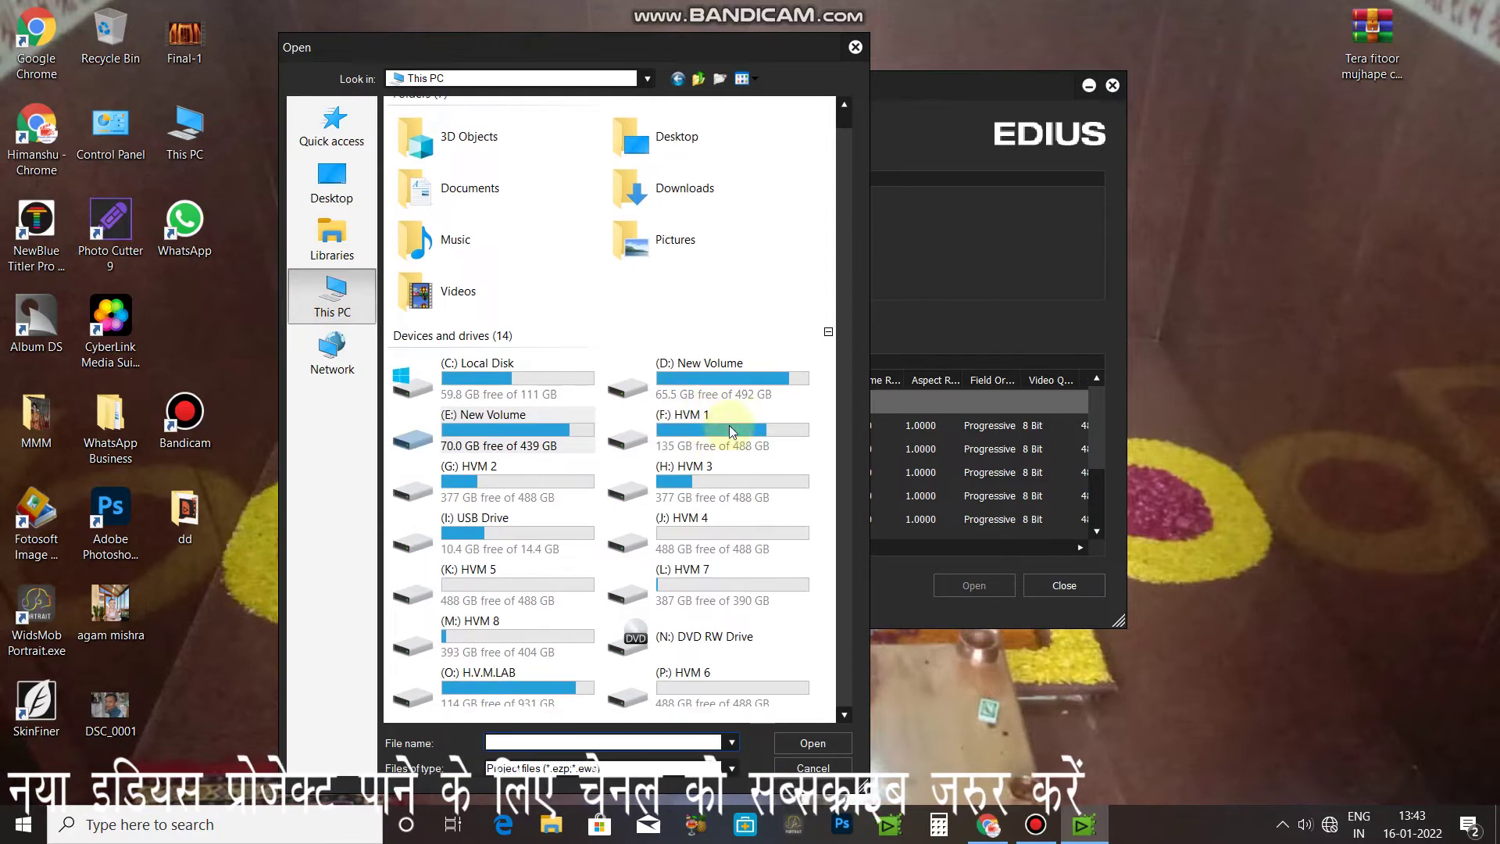
{"action": "double_click", "coordinate": [669, 576]}
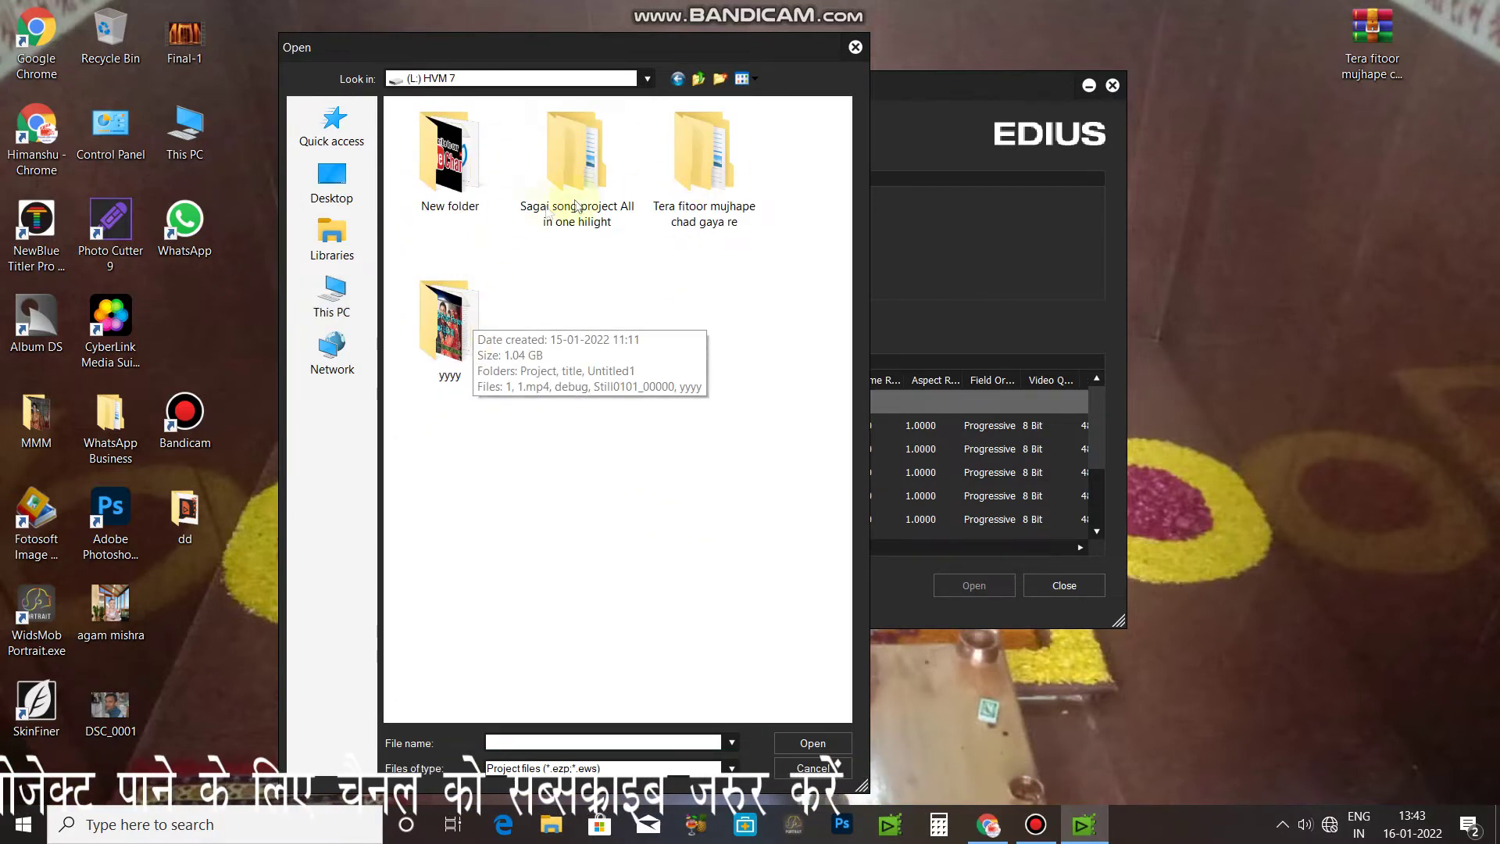
{"action": "left_click", "coordinate": [855, 47]}
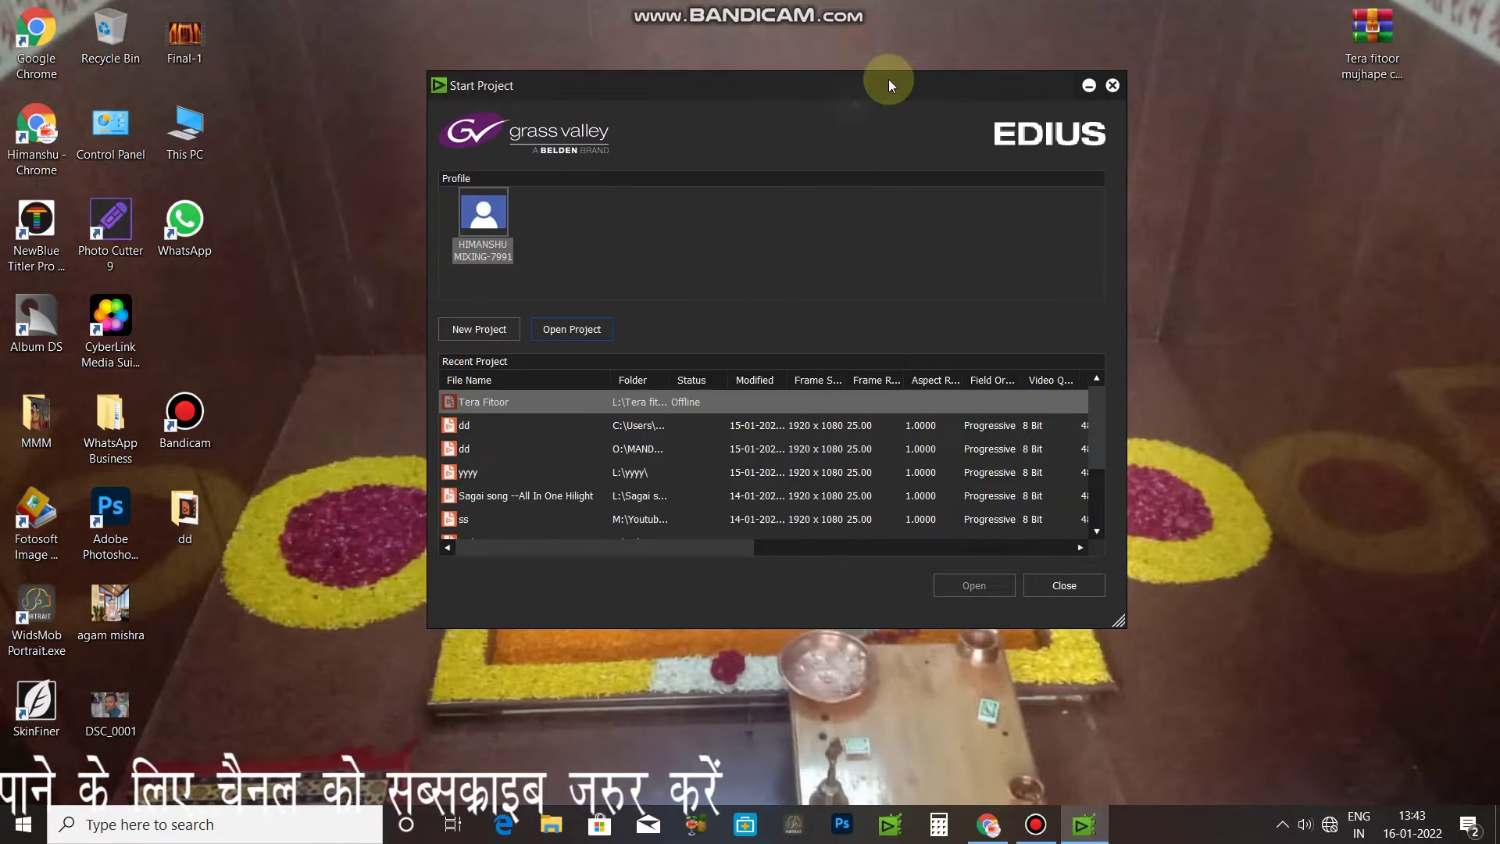
Extract the "Tera fitoor mujhape chad gaya re" archive on the desktop into its own folder, entering the archive password
{"action": "left_click_drag", "start_coordinate": [926, 77], "coordinate": [746, 99]}
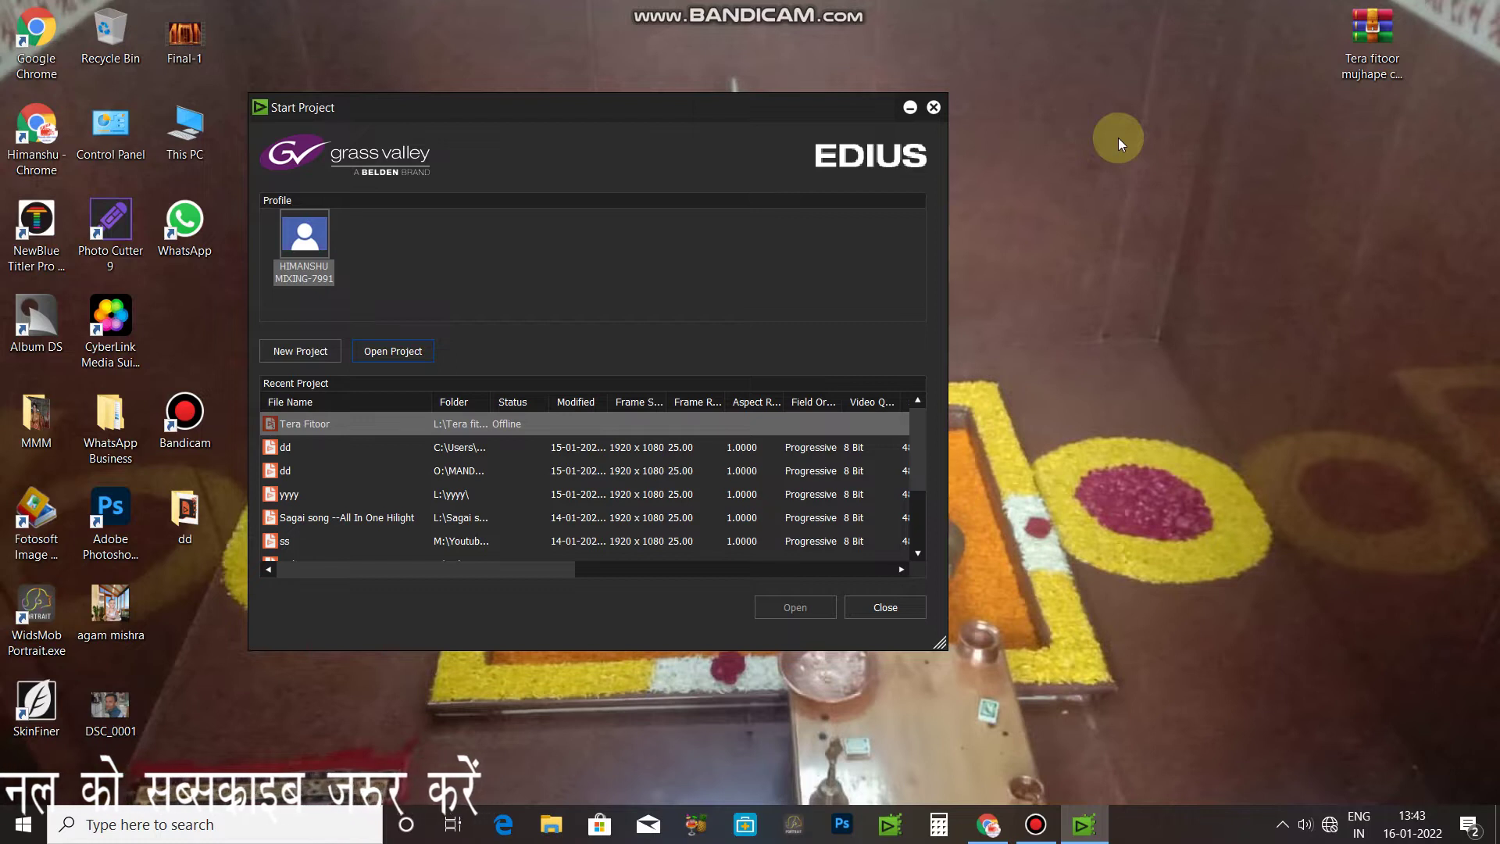
{"action": "right_click", "coordinate": [1360, 35]}
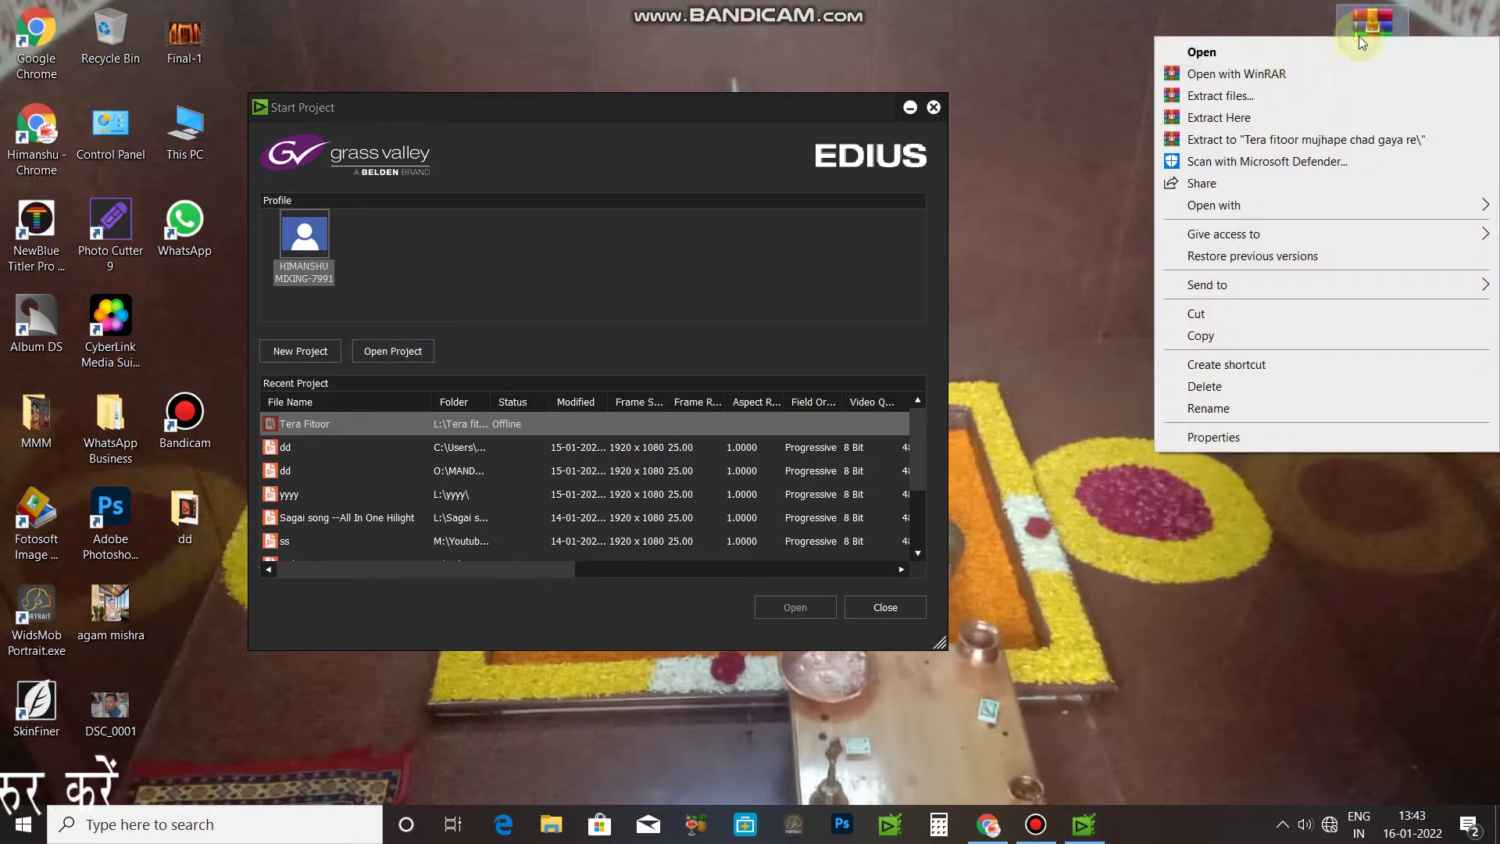
{"action": "left_click", "coordinate": [1252, 139]}
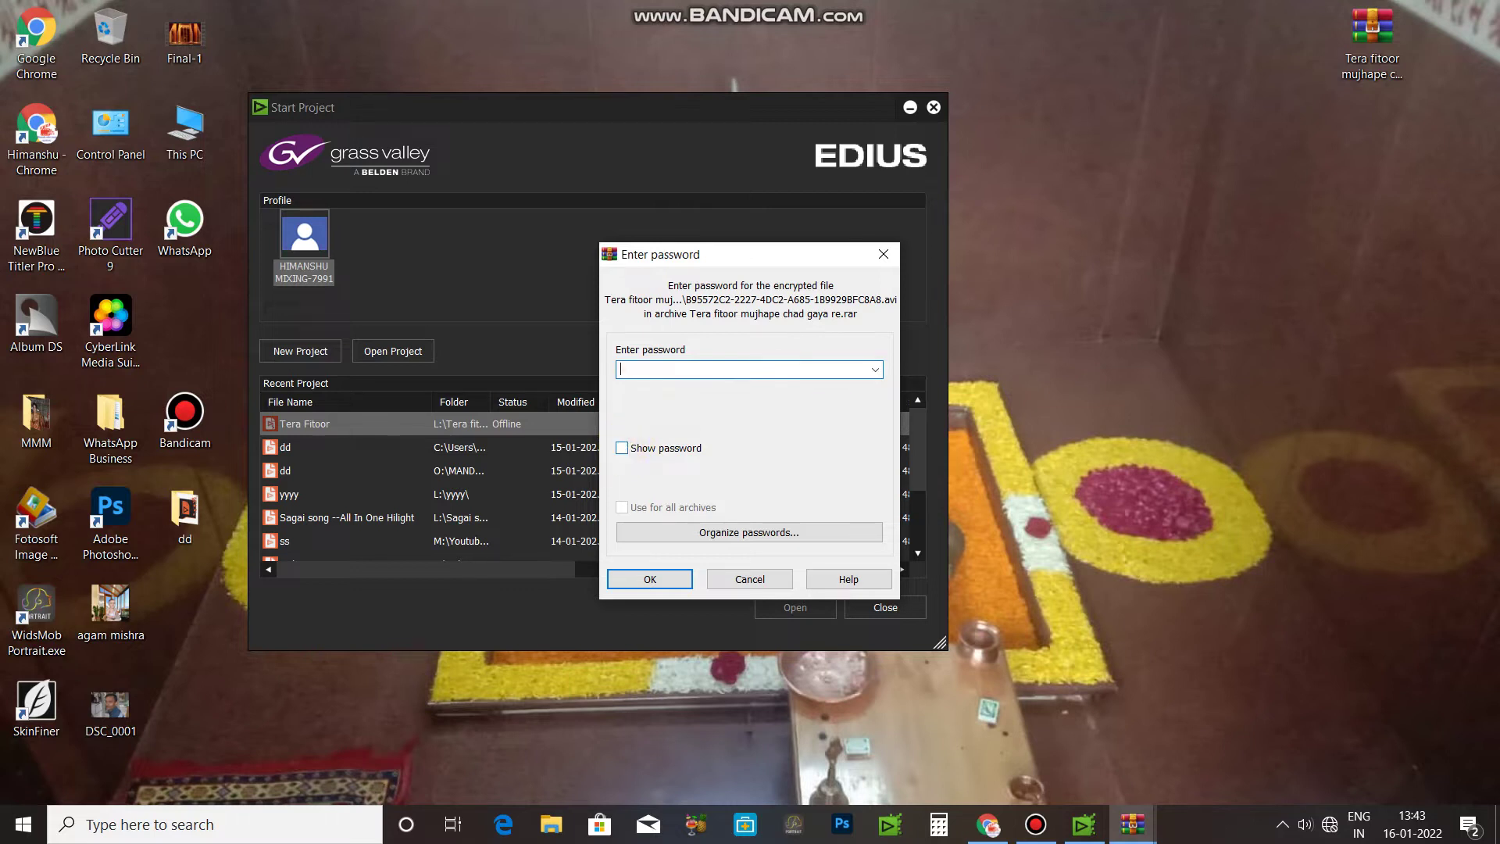
{"action": "left_click", "coordinate": [663, 579]}
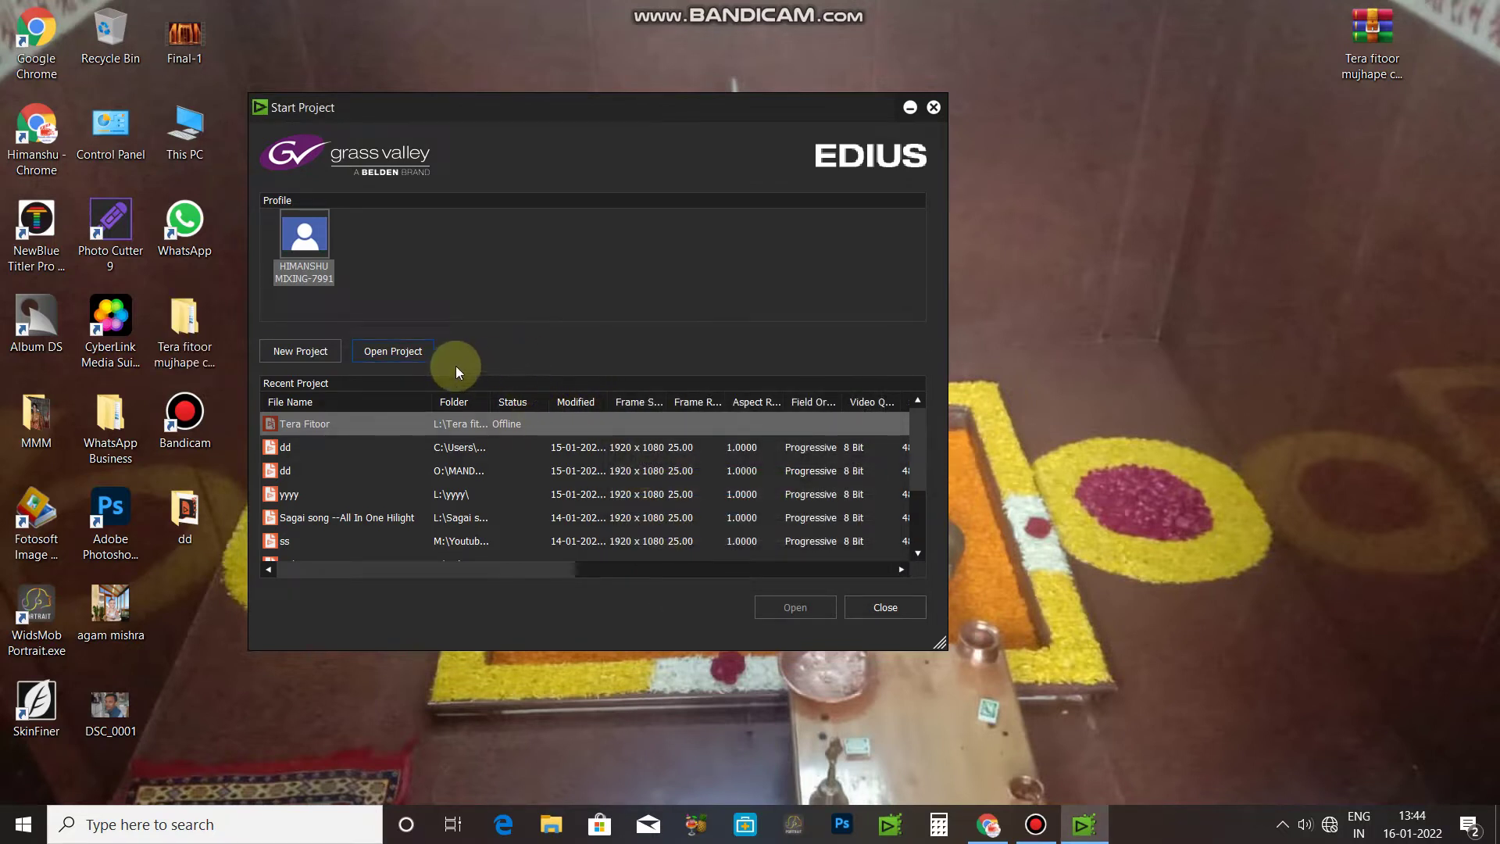
Check the Project subfolder of the extracted desktop folder for the Tera Fitoor project file, and close the folder window
{"action": "left_click_drag", "start_coordinate": [642, 107], "coordinate": [903, 164]}
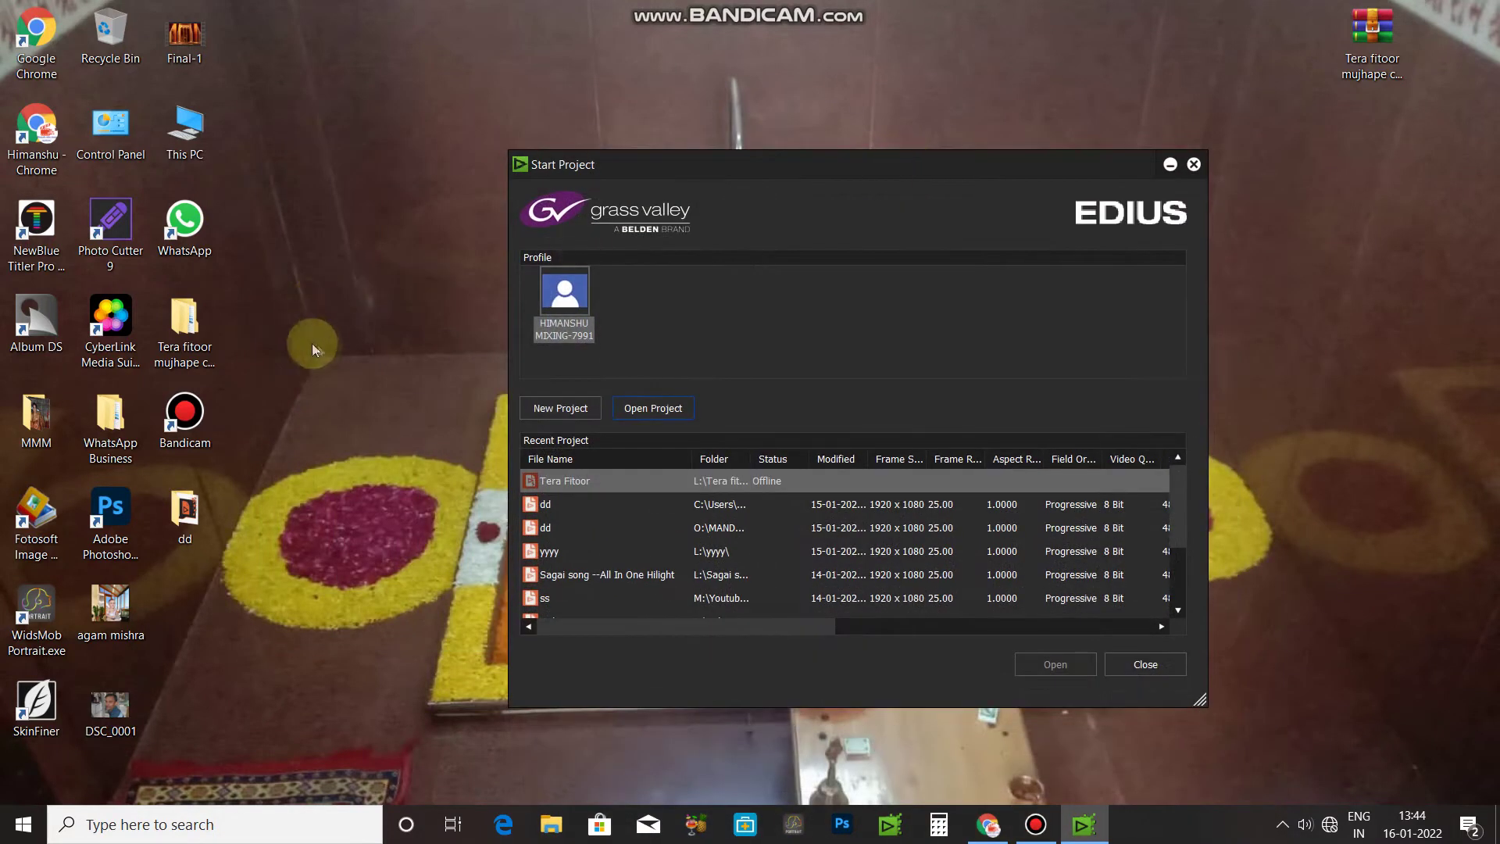
{"action": "double_click", "coordinate": [202, 320]}
{"action": "left_click", "coordinate": [578, 254]}
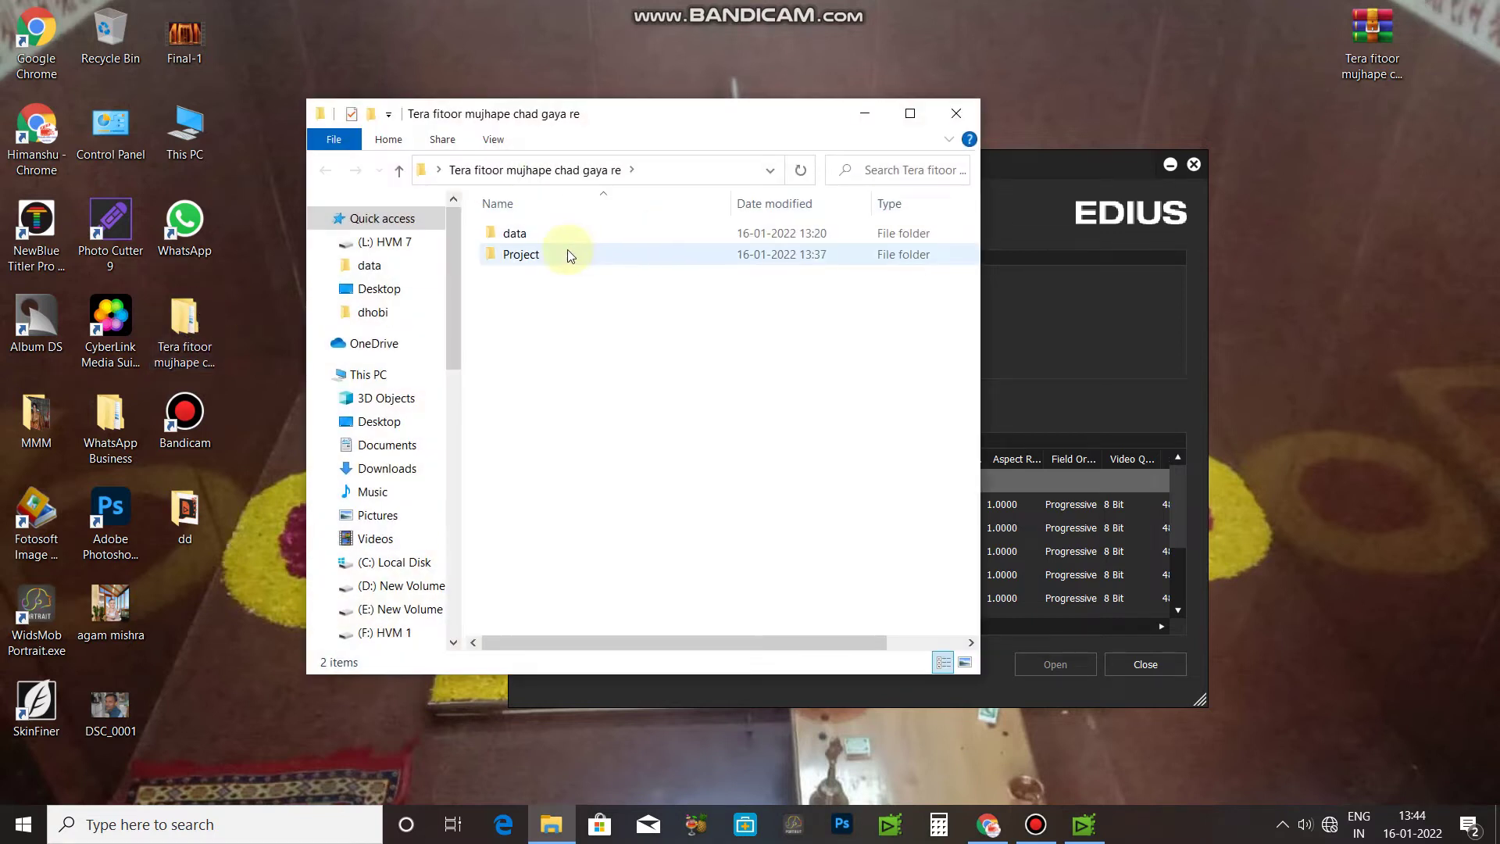
{"action": "double_click", "coordinate": [567, 256]}
{"action": "left_click", "coordinate": [552, 254]}
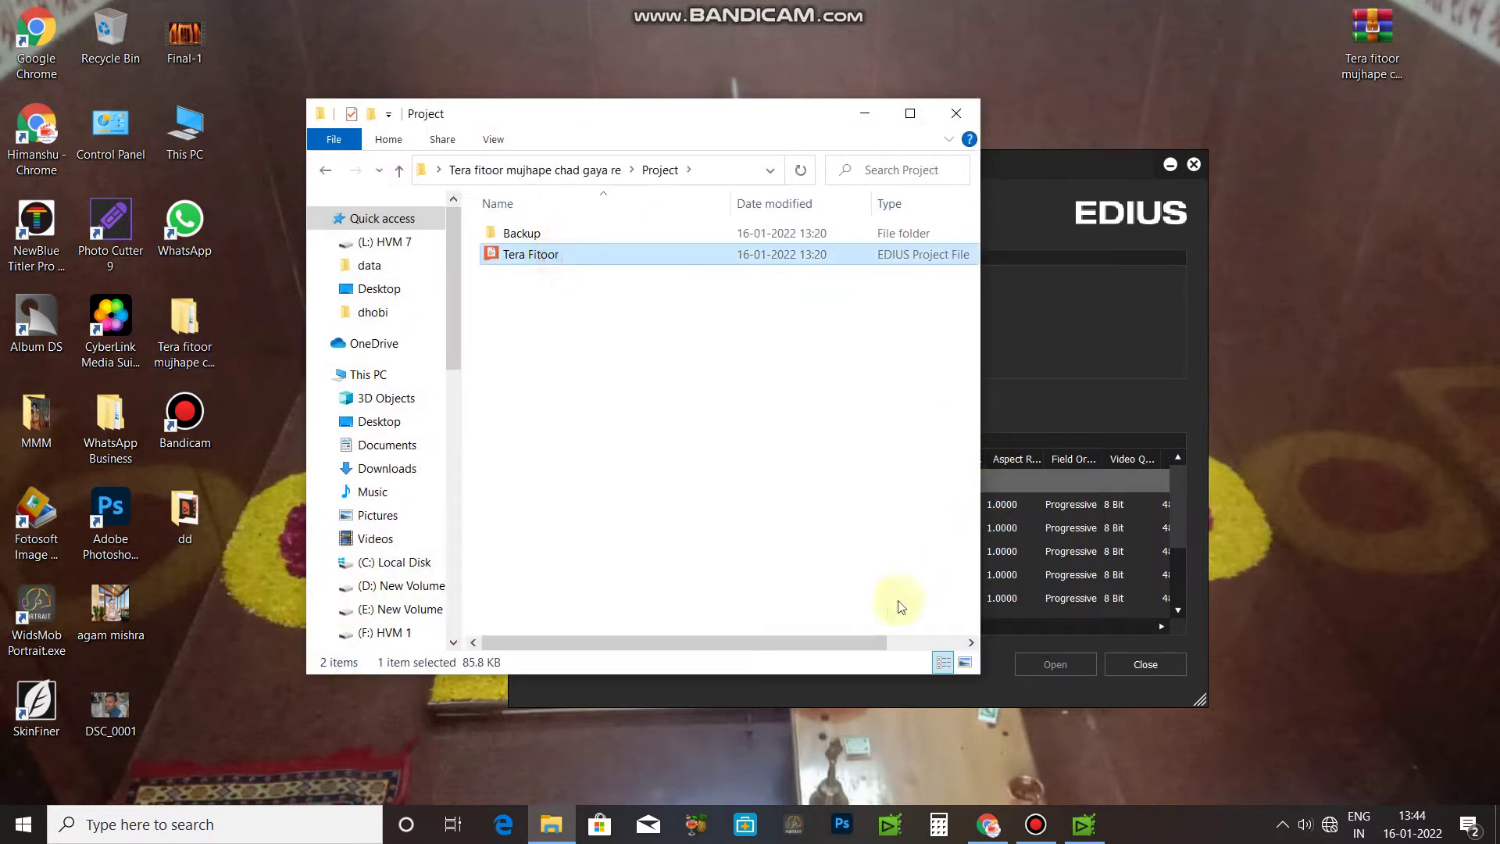
{"action": "left_click_drag", "start_coordinate": [742, 122], "coordinate": [553, 133]}
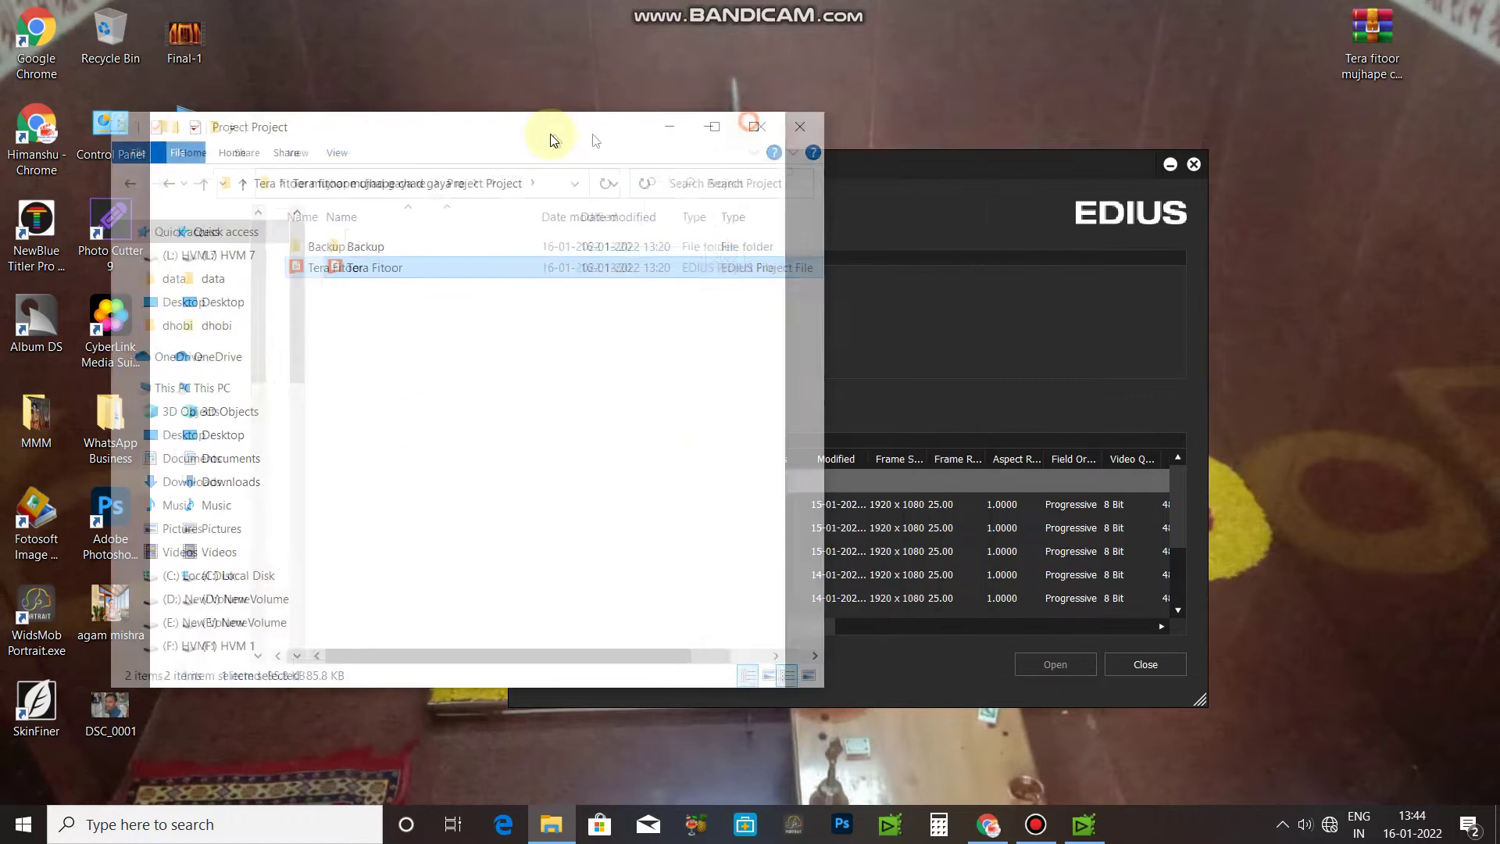
{"action": "left_click", "coordinate": [775, 128]}
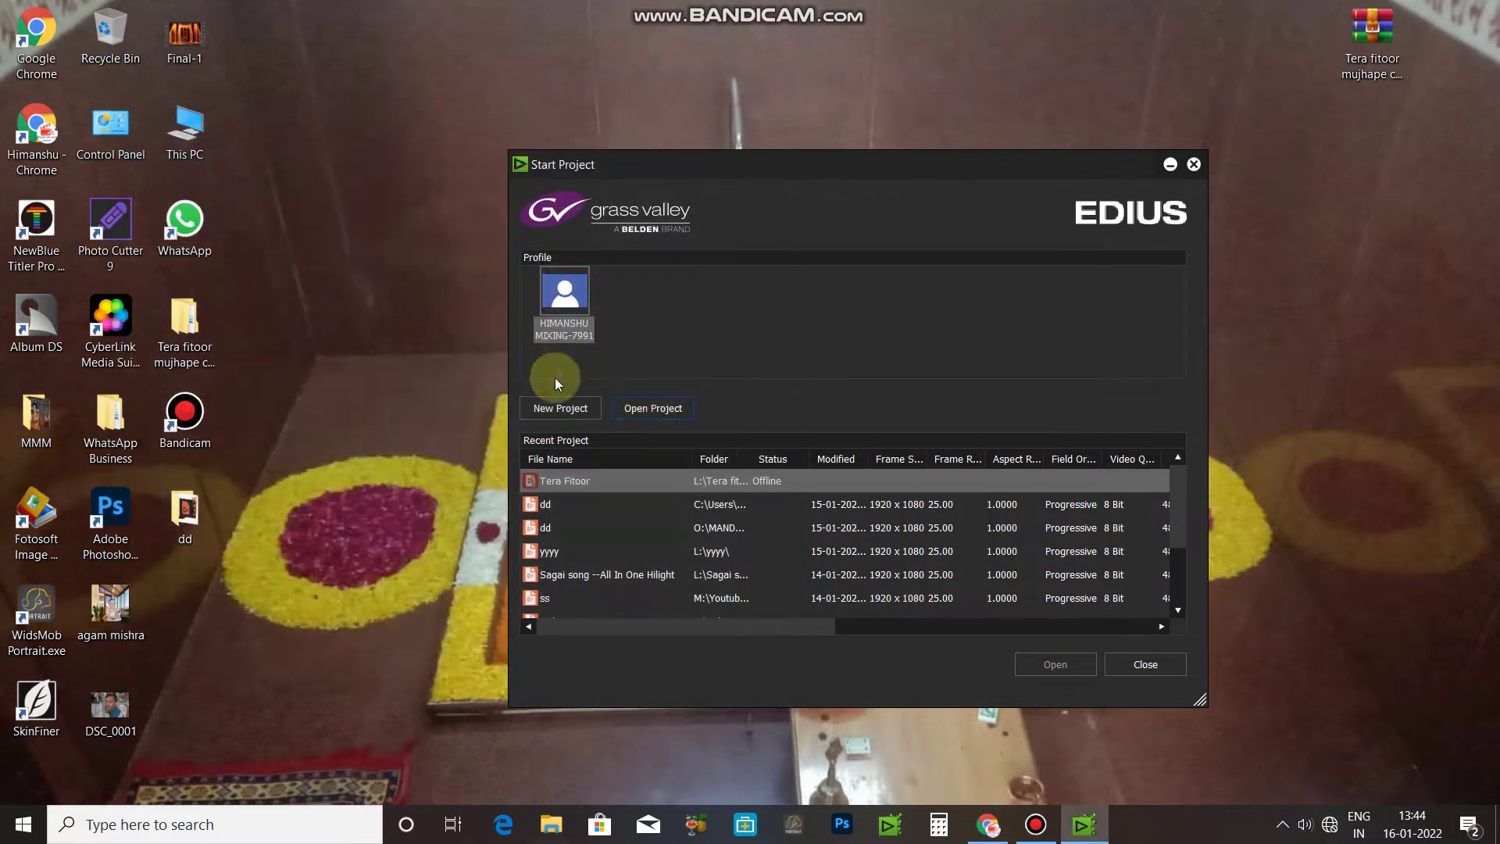
Open the Tera Fitoor project from the Project subfolder of the "Tera fitoor mujhape chad gaya re" desktop folder
{"action": "left_click", "coordinate": [653, 408]}
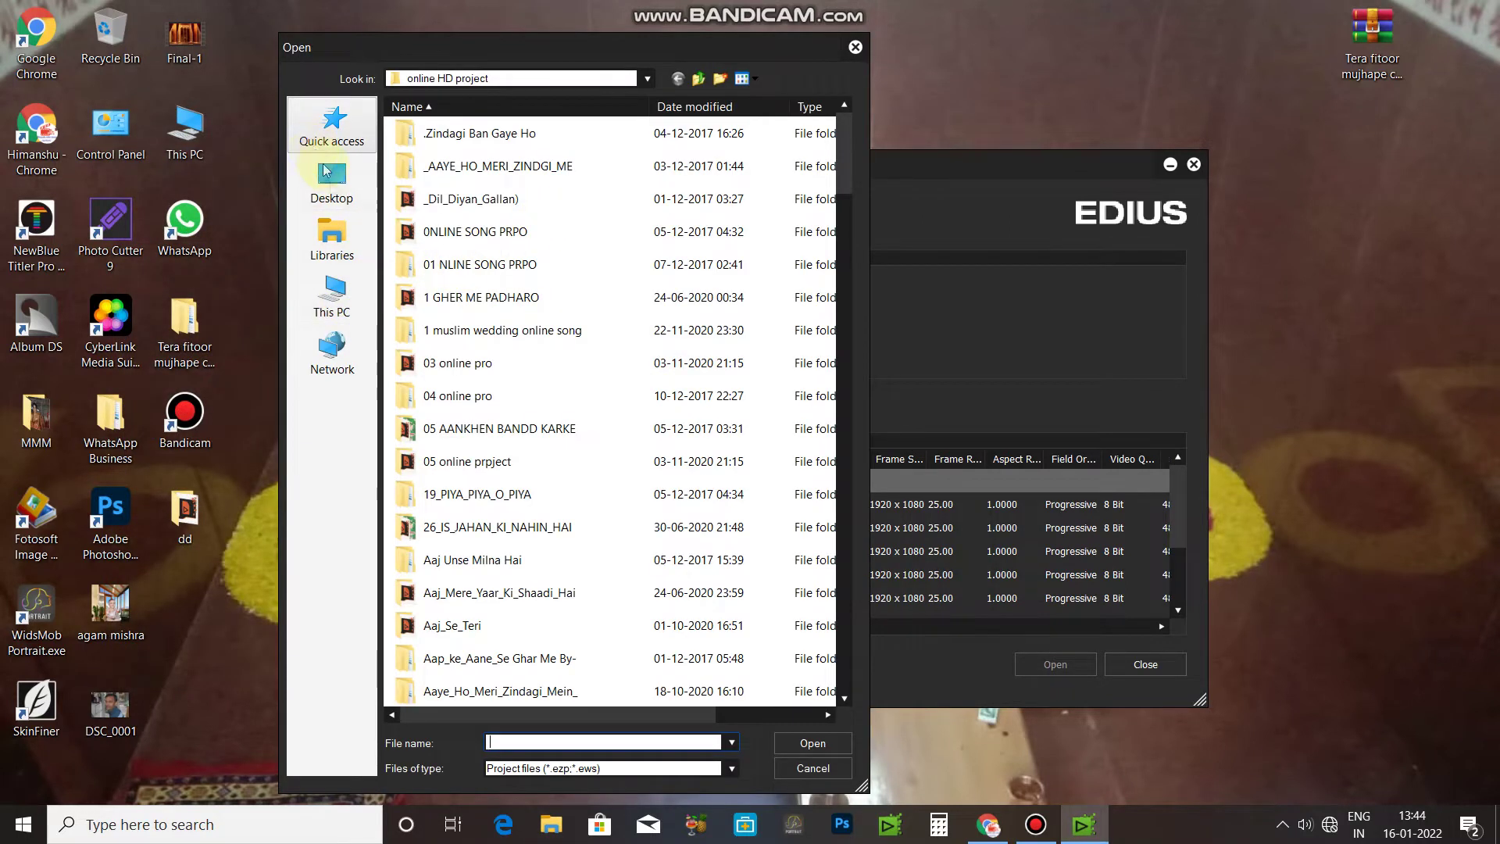
{"action": "left_click", "coordinate": [343, 192]}
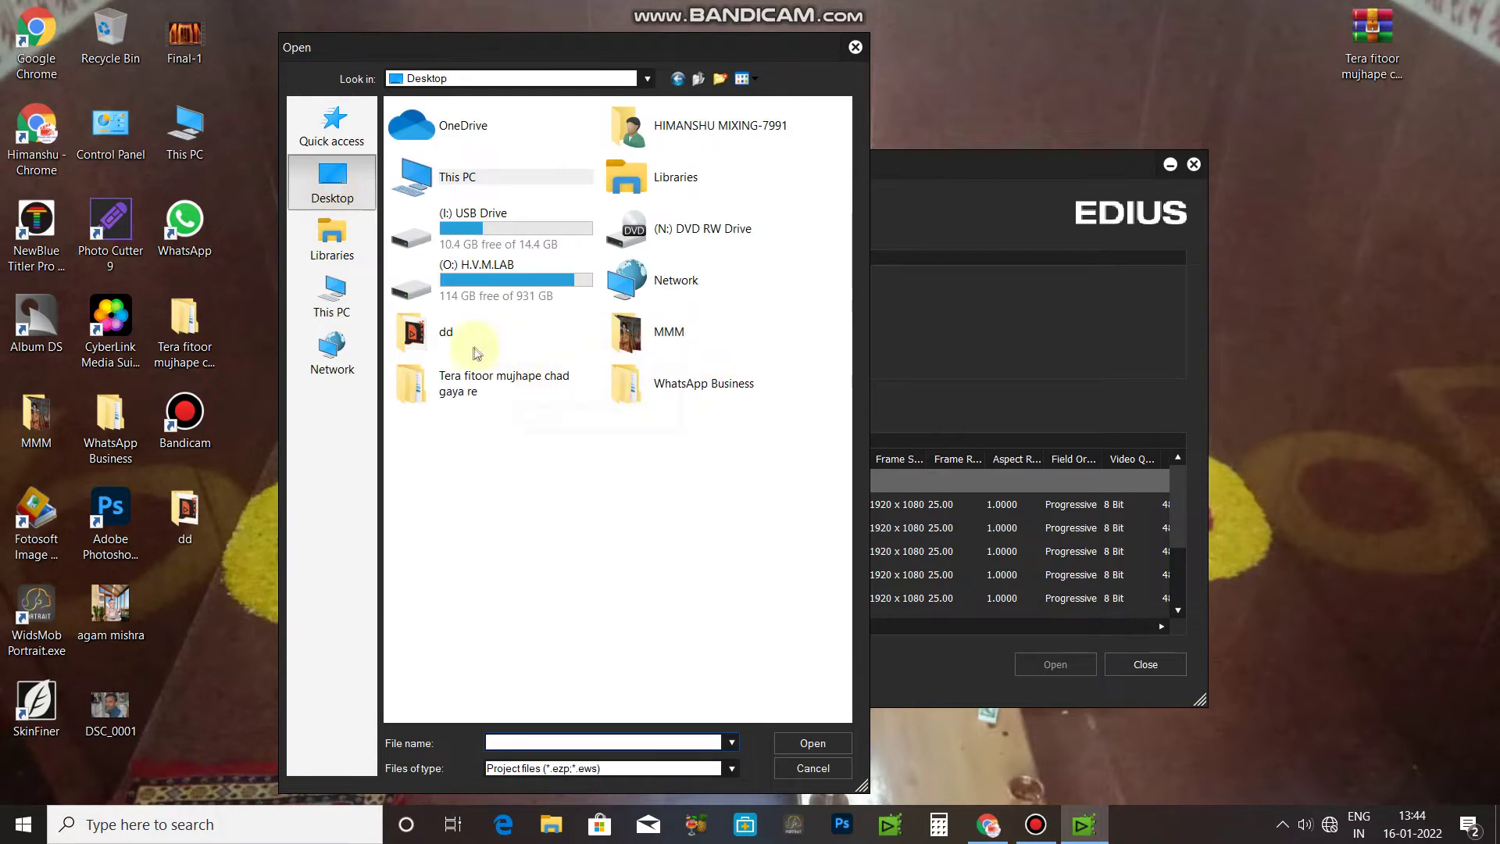
{"action": "double_click", "coordinate": [525, 379]}
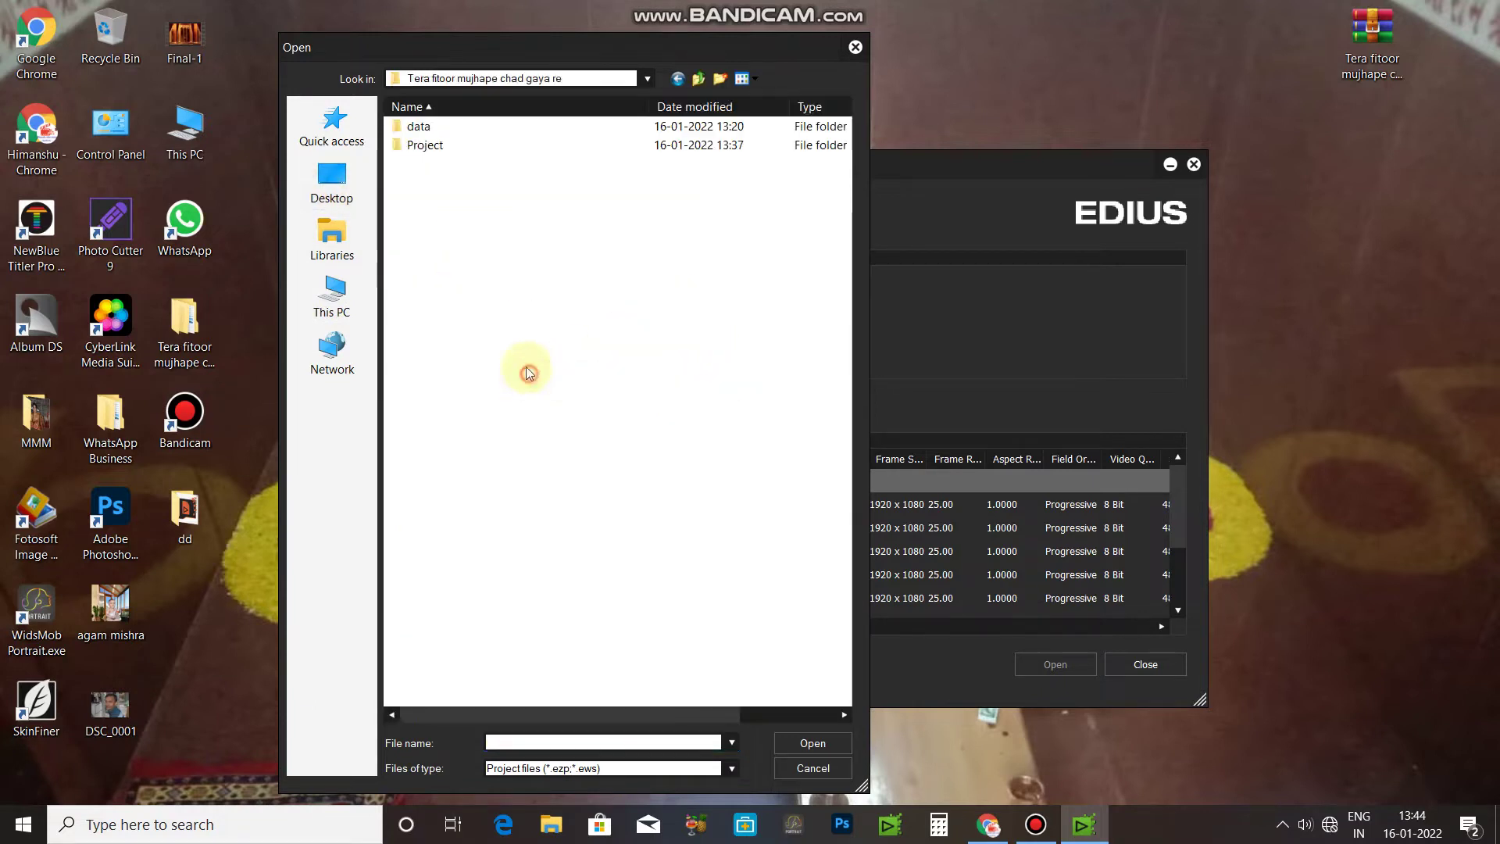
{"action": "double_click", "coordinate": [437, 148]}
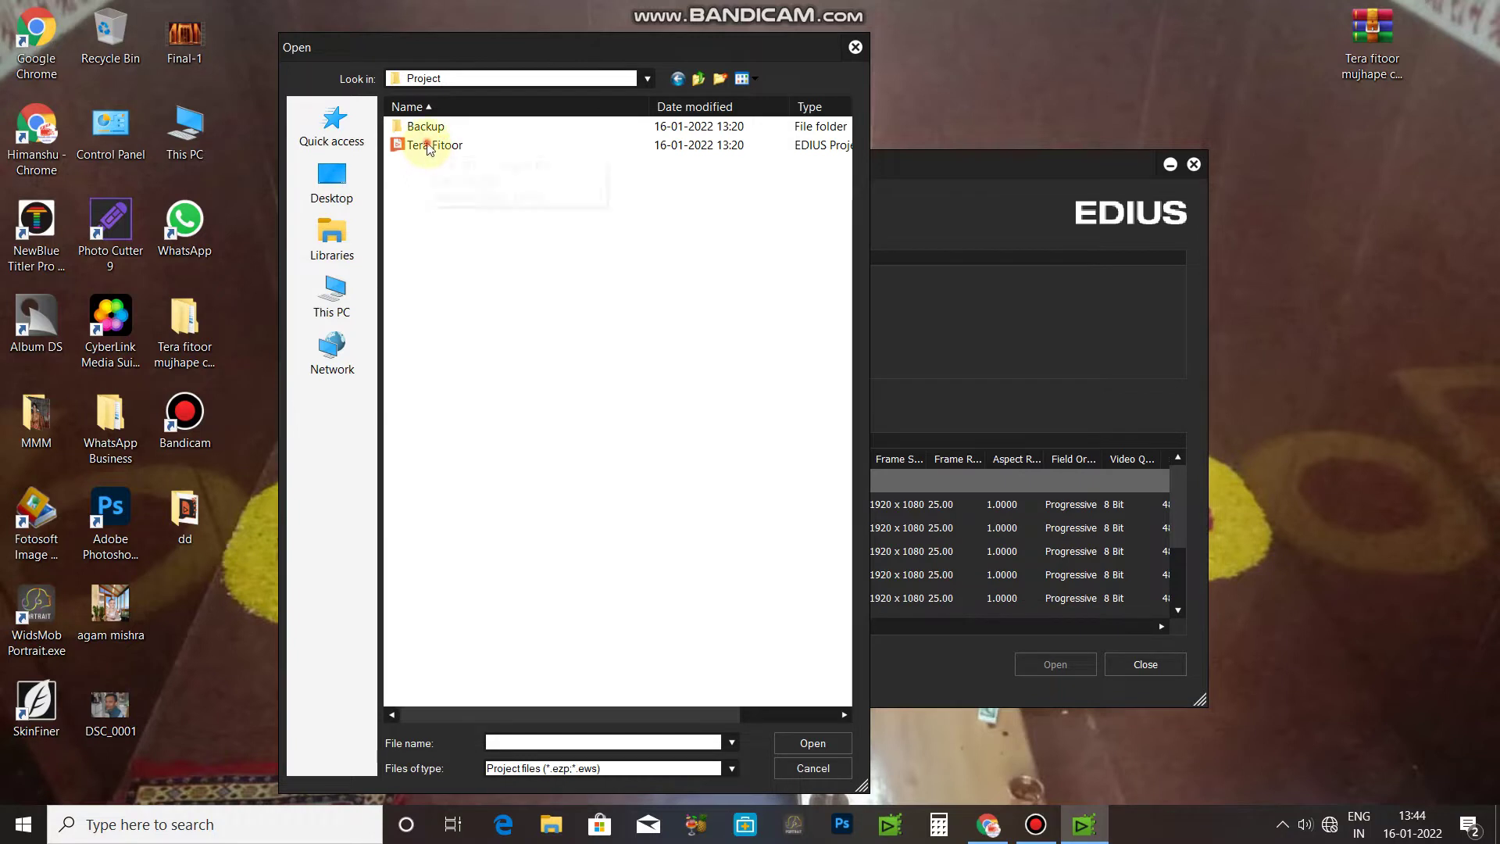
{"action": "left_click", "coordinate": [428, 146]}
{"action": "left_click", "coordinate": [812, 743]}
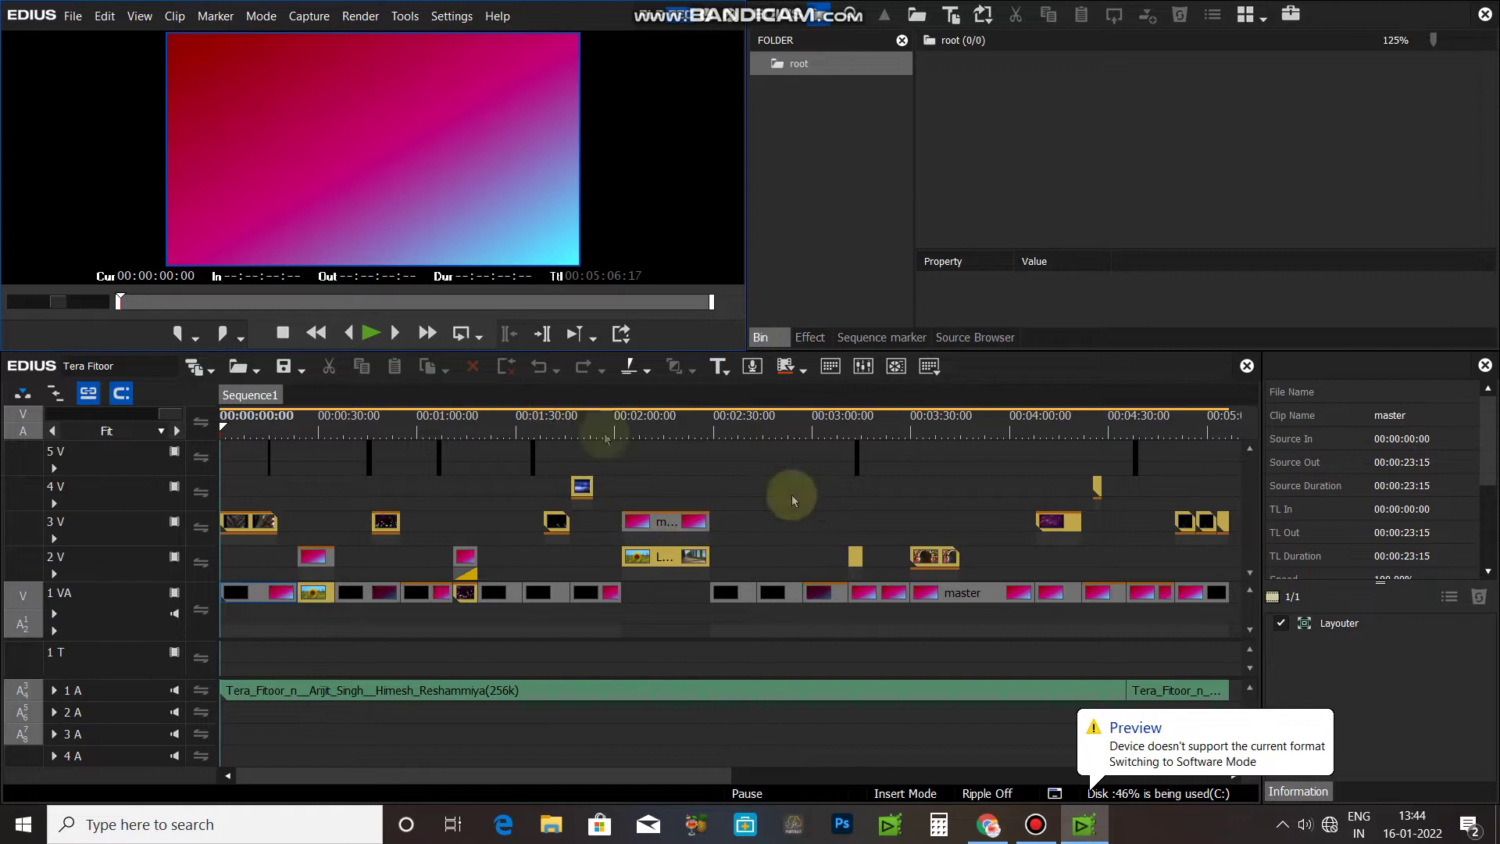
Scrub through Sequence1 to about 00:03:53 and open the nested master sequence from its clip on track 1 VA
{"action": "left_click_drag", "start_coordinate": [232, 420], "coordinate": [944, 364]}
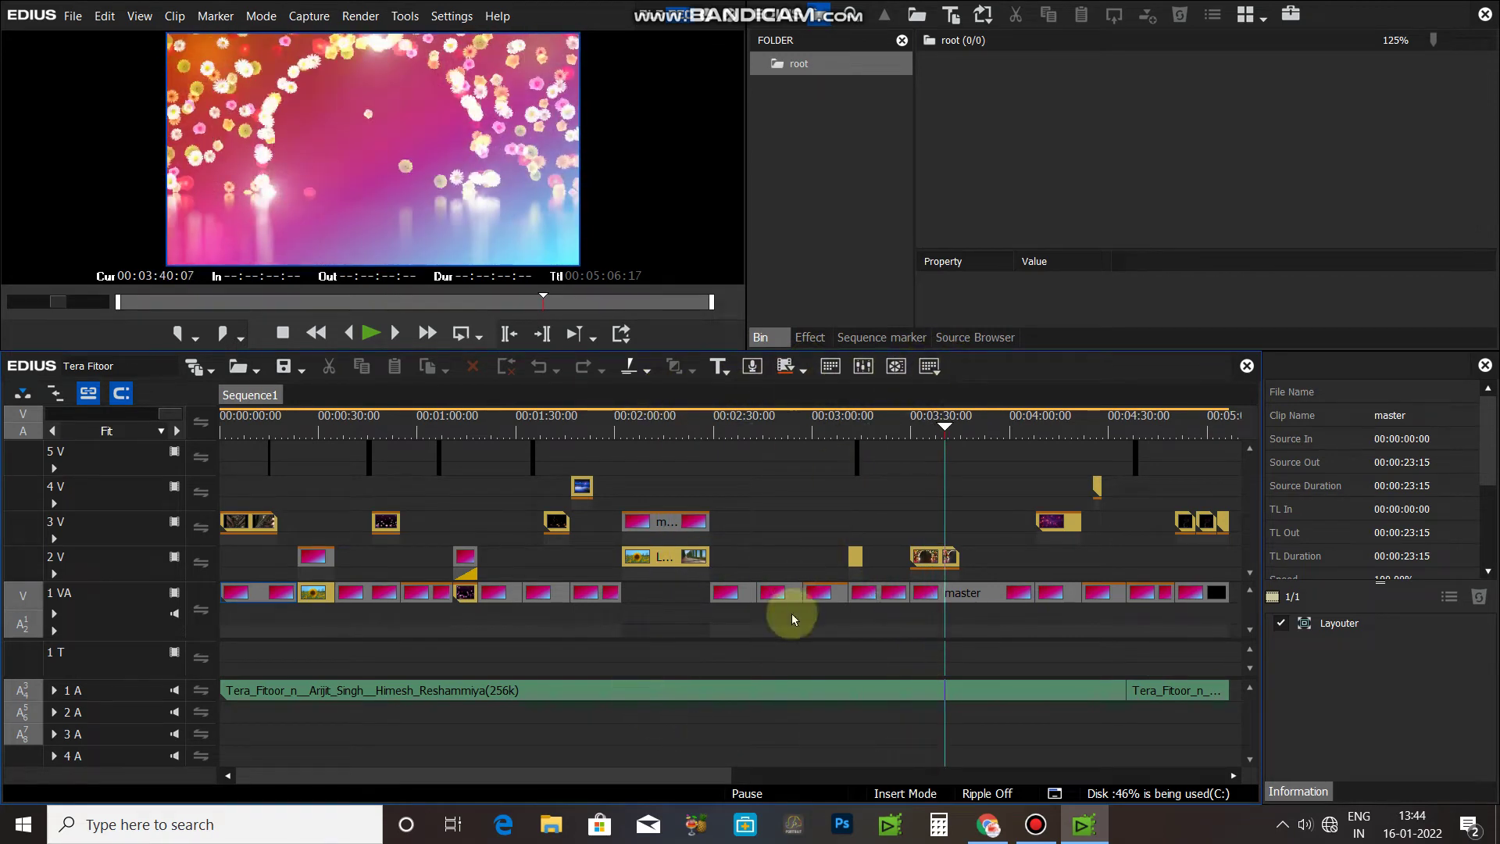
{"action": "left_click", "coordinate": [818, 595]}
{"action": "left_click", "coordinate": [651, 793]}
{"action": "left_click_drag", "start_coordinate": [631, 775], "coordinate": [778, 759]}
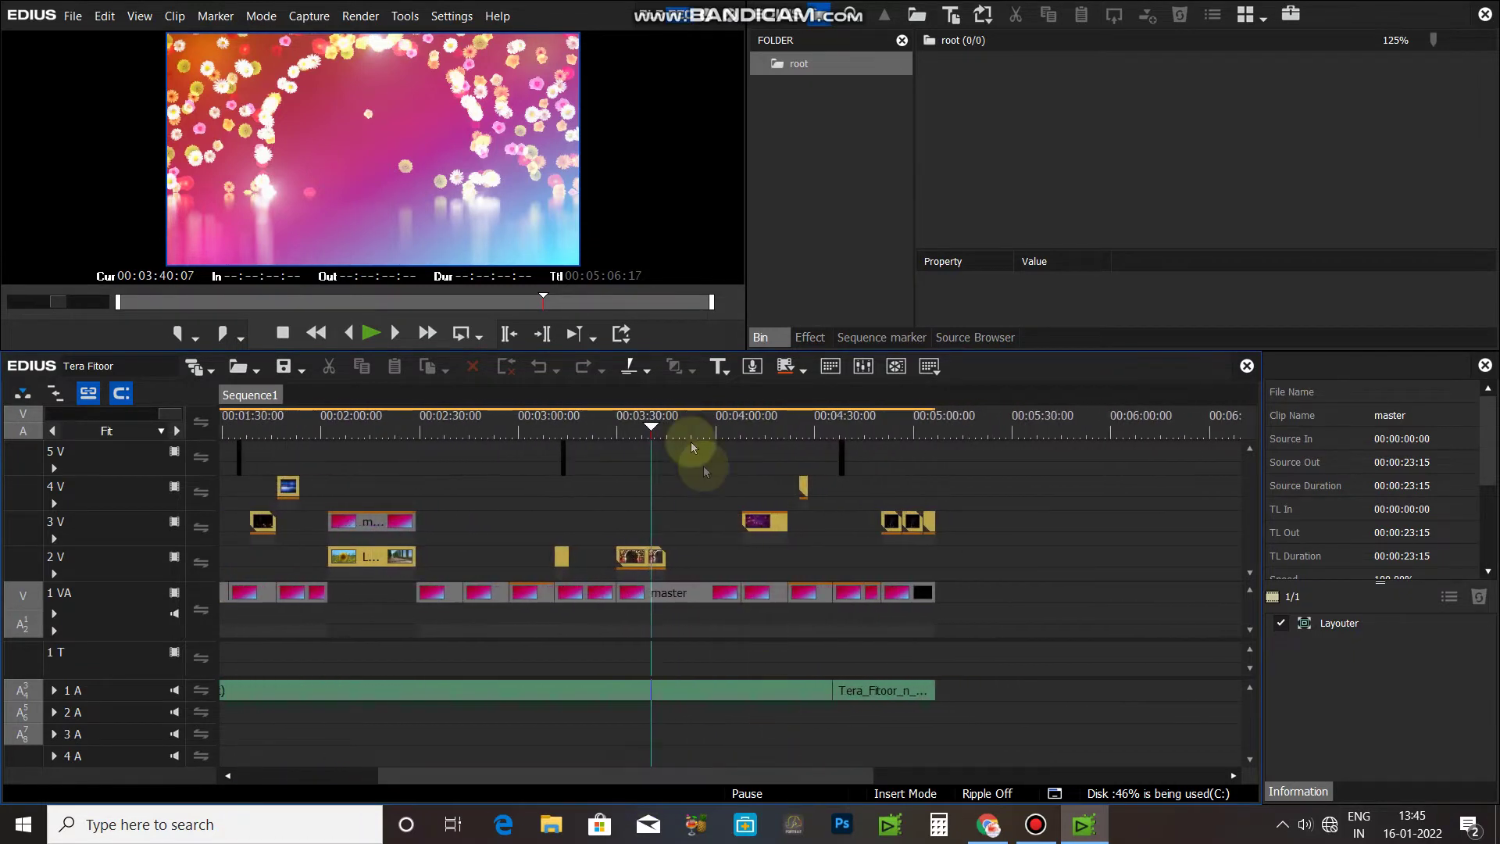
{"action": "left_click", "coordinate": [664, 426]}
{"action": "mouse_move", "coordinate": [712, 430]}
{"action": "left_mouse_down"}
{"action": "mouse_move", "coordinate": [887, 401]}
{"action": "mouse_move", "coordinate": [696, 453]}
{"action": "left_mouse_up"}
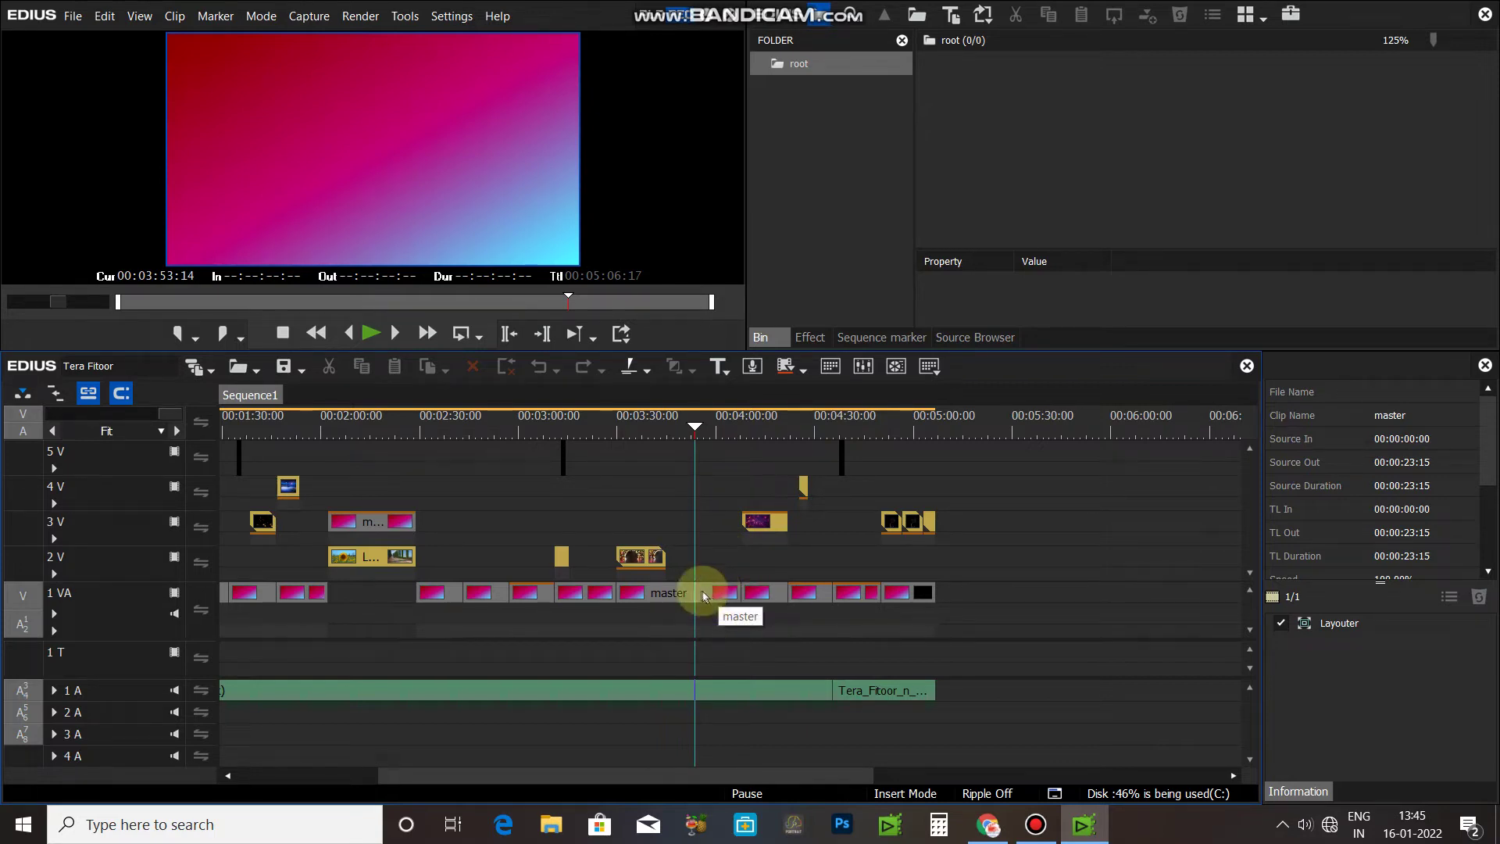
{"action": "left_click", "coordinate": [701, 594]}
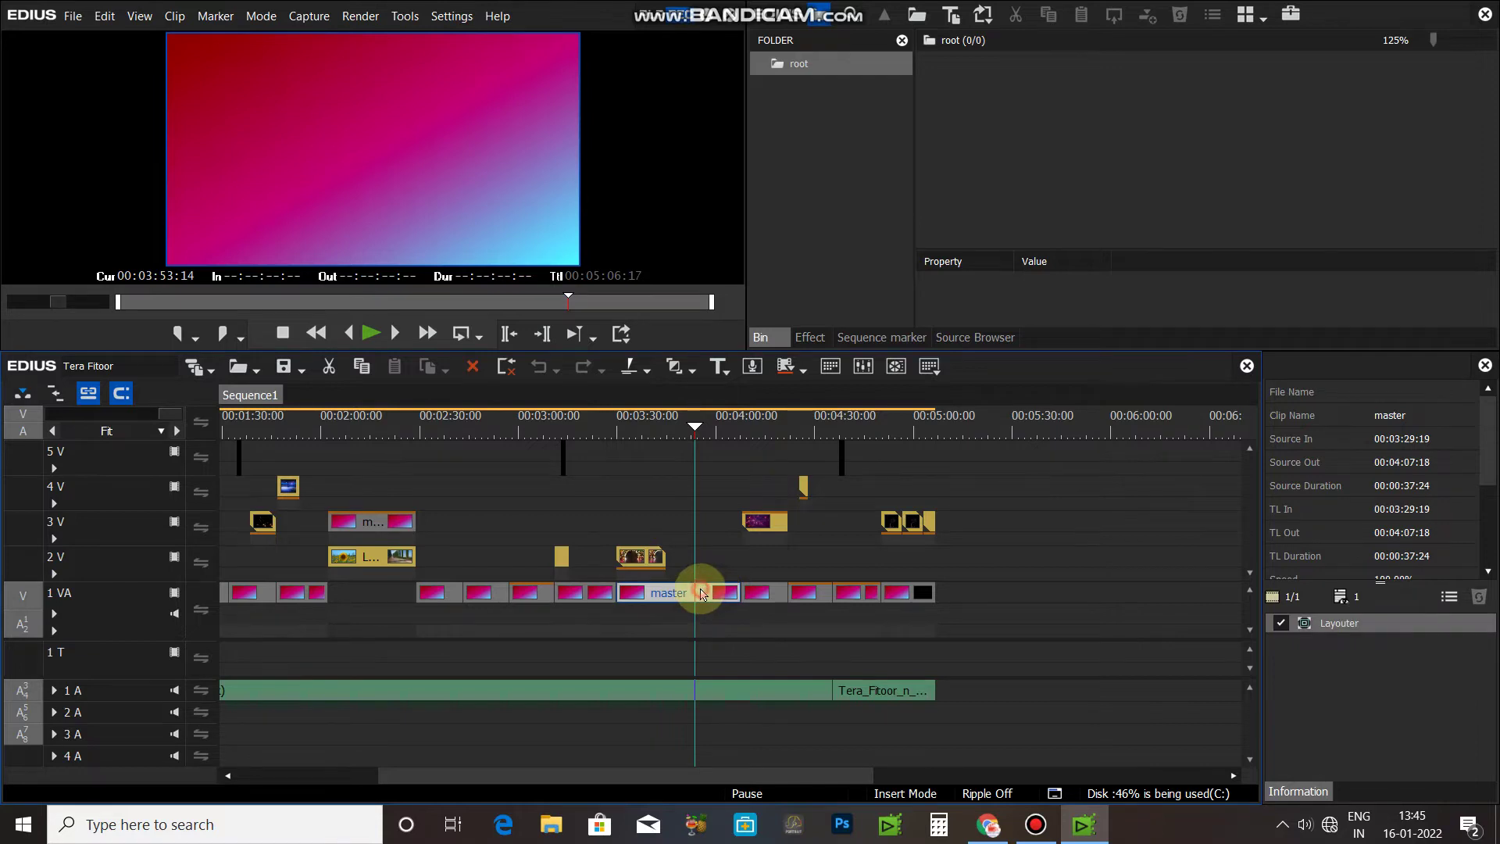
{"action": "double_click", "coordinate": [701, 593]}
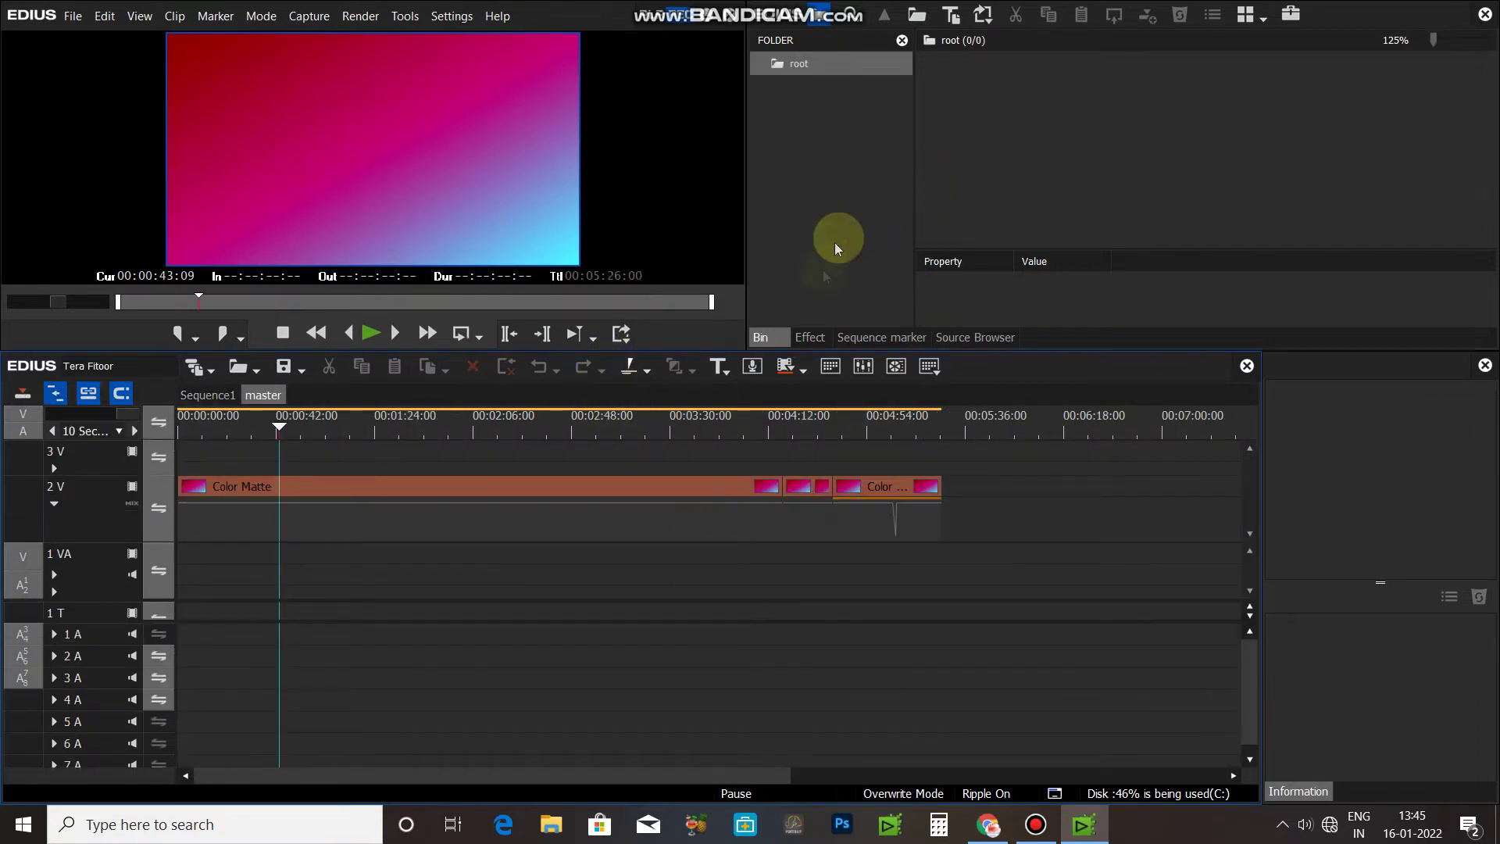
Create a new folder under root in the bin and select it
{"action": "right_click", "coordinate": [823, 95]}
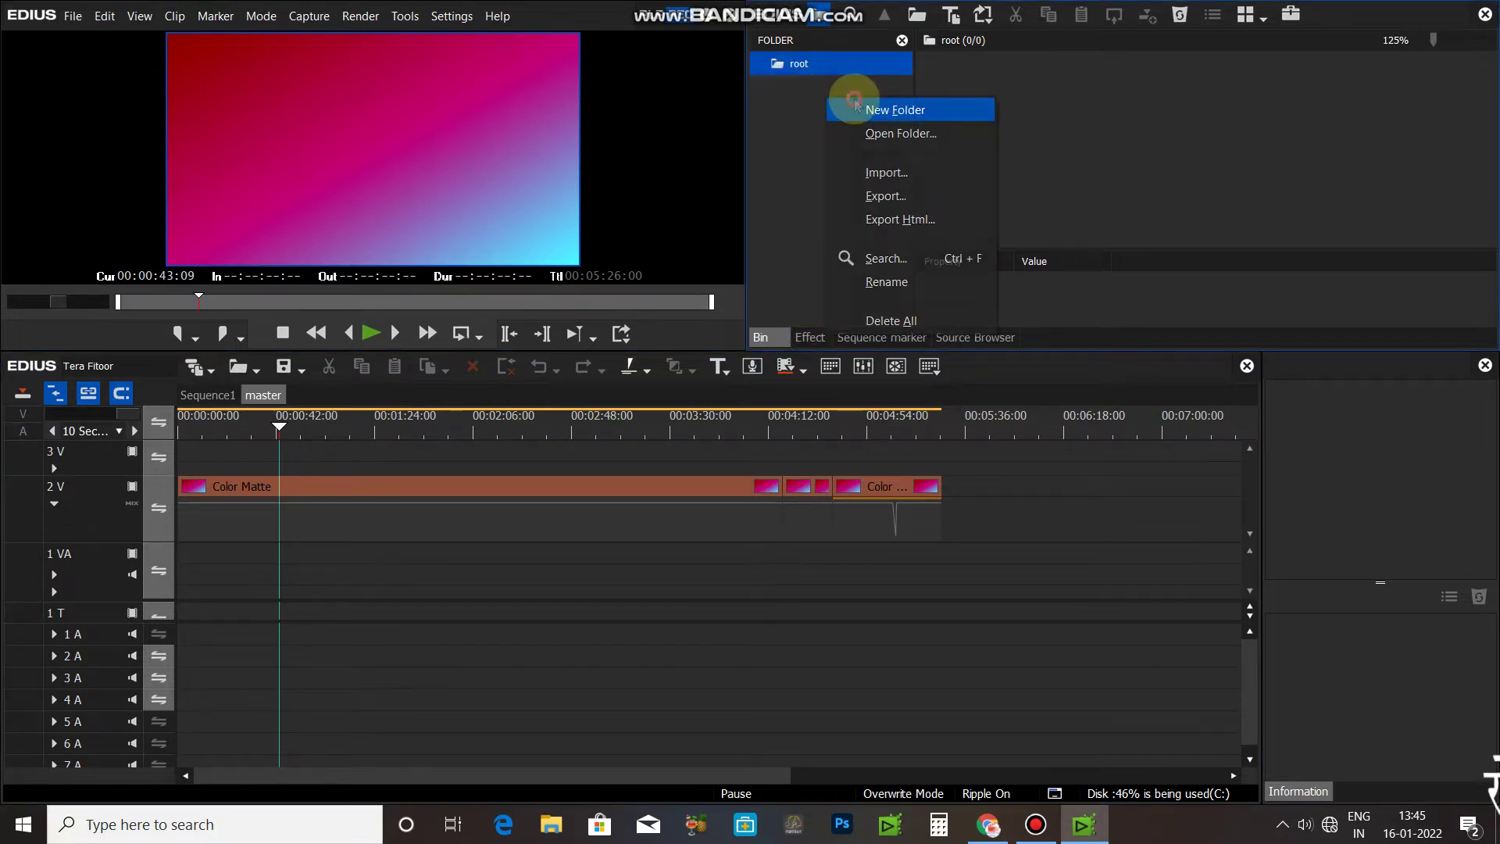
{"action": "left_click", "coordinate": [856, 103]}
{"action": "left_click", "coordinate": [960, 114]}
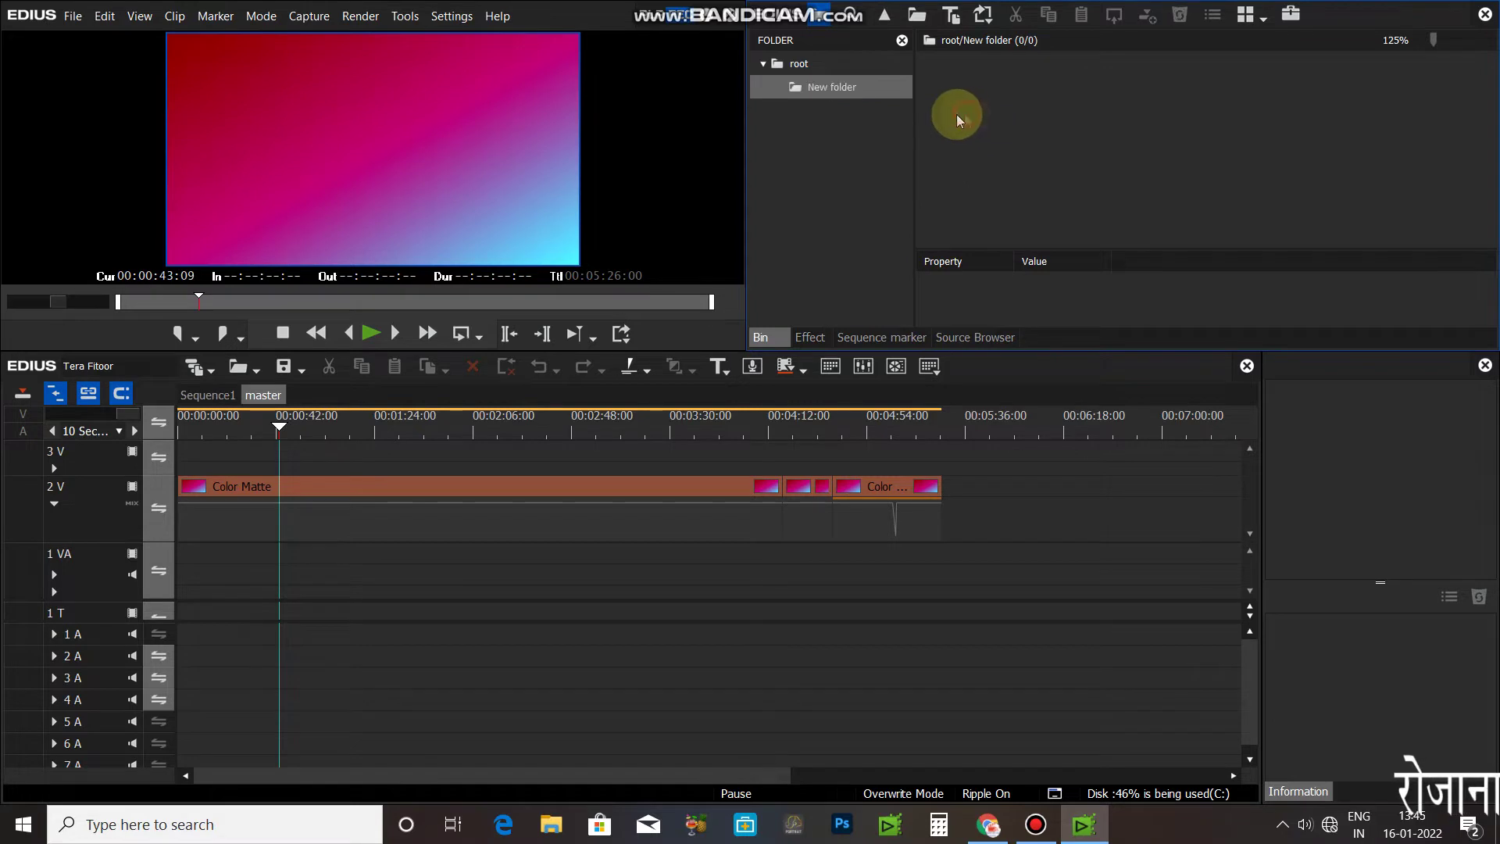
{"action": "left_click", "coordinate": [879, 90]}
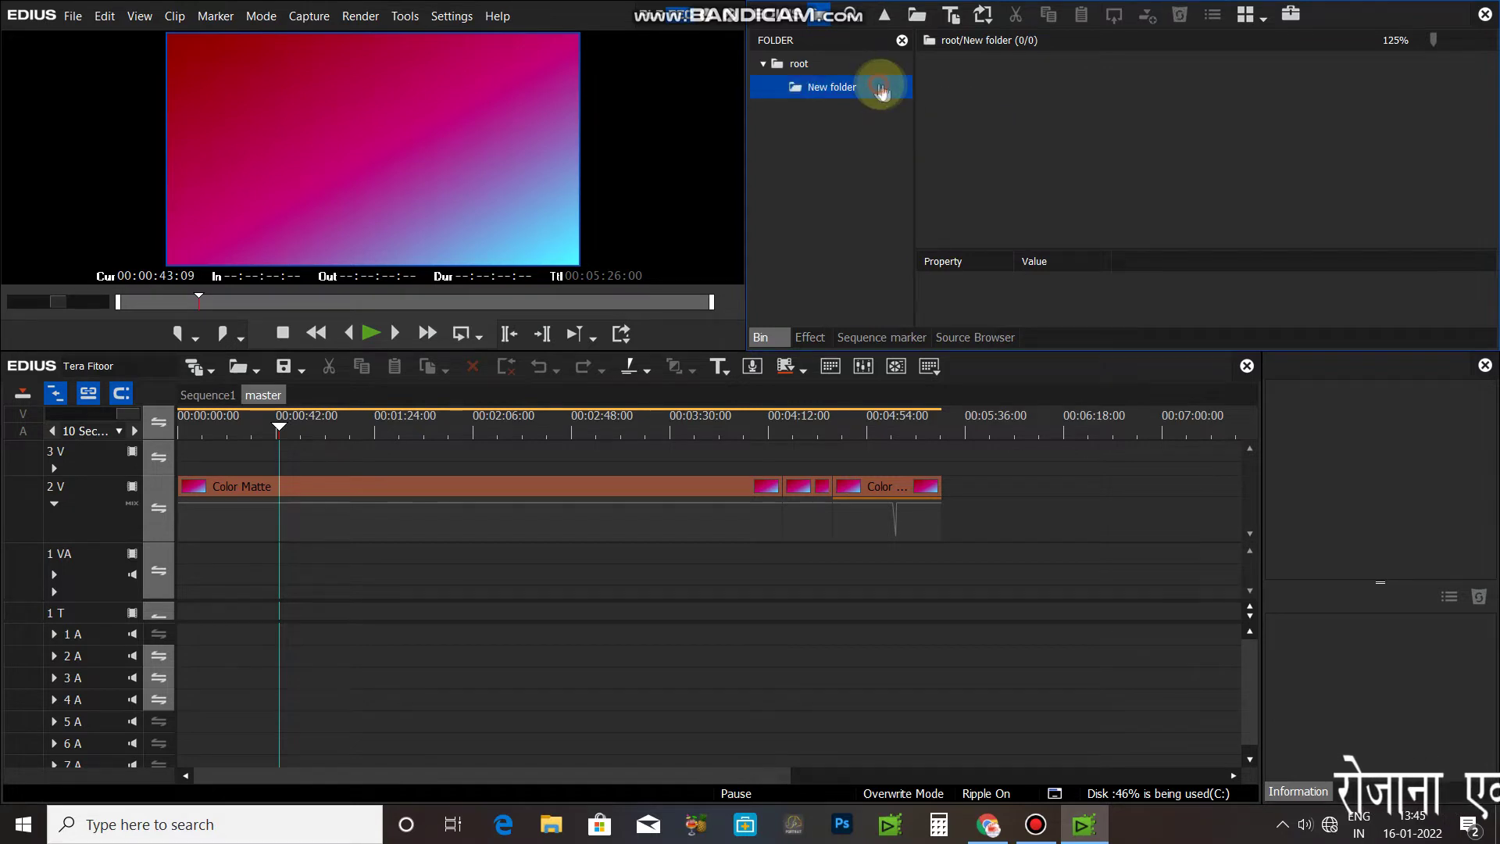
Import clips B03–B05, C01–C05 and G01–G04 into the new bin folder and place them from the start of track 3 V
{"action": "double_click", "coordinate": [1060, 103]}
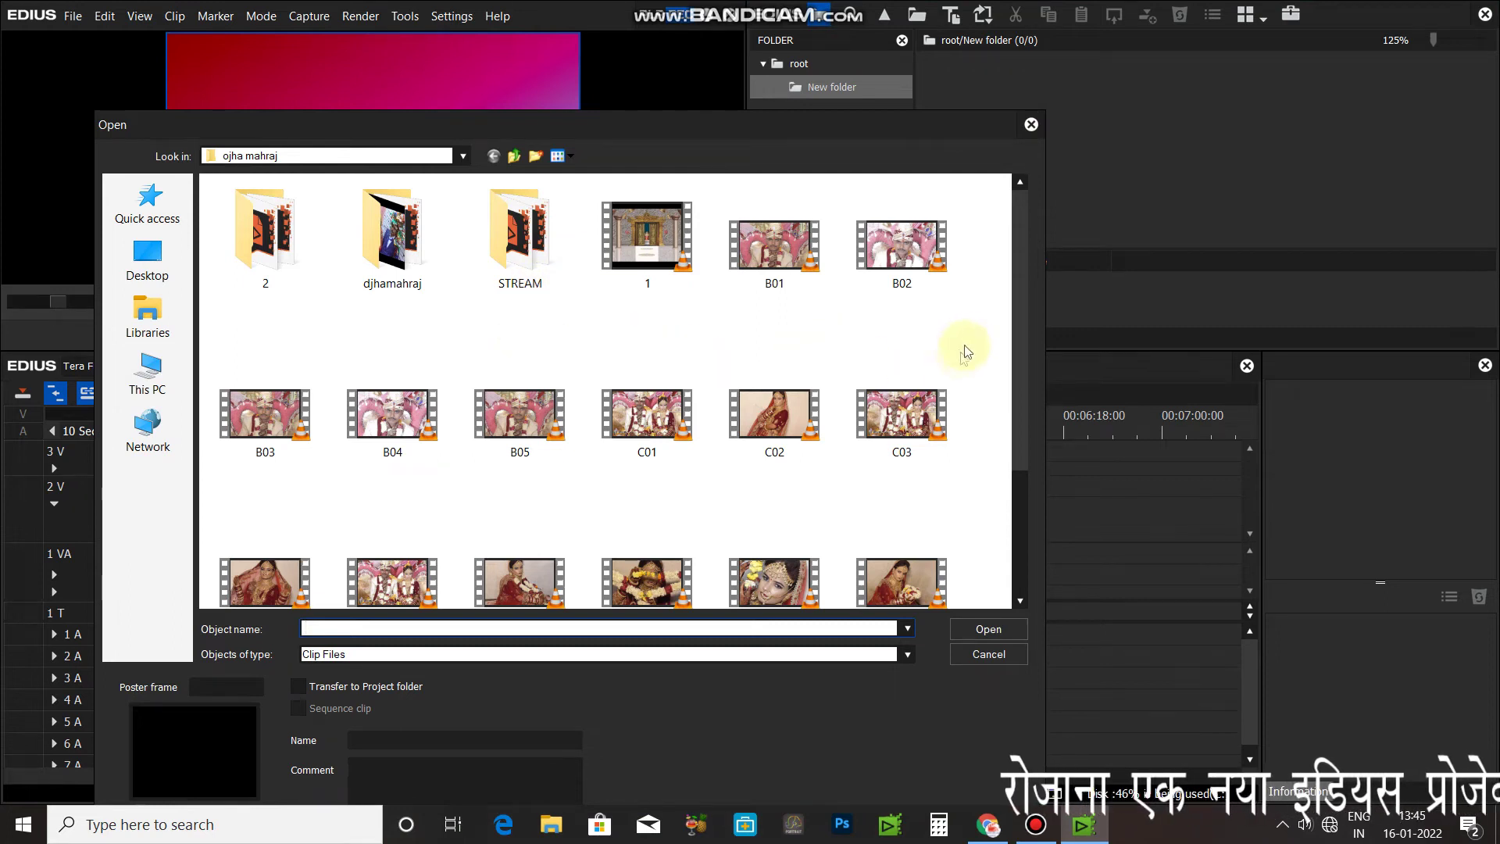
{"action": "left_click_drag", "start_coordinate": [970, 368], "coordinate": [241, 471]}
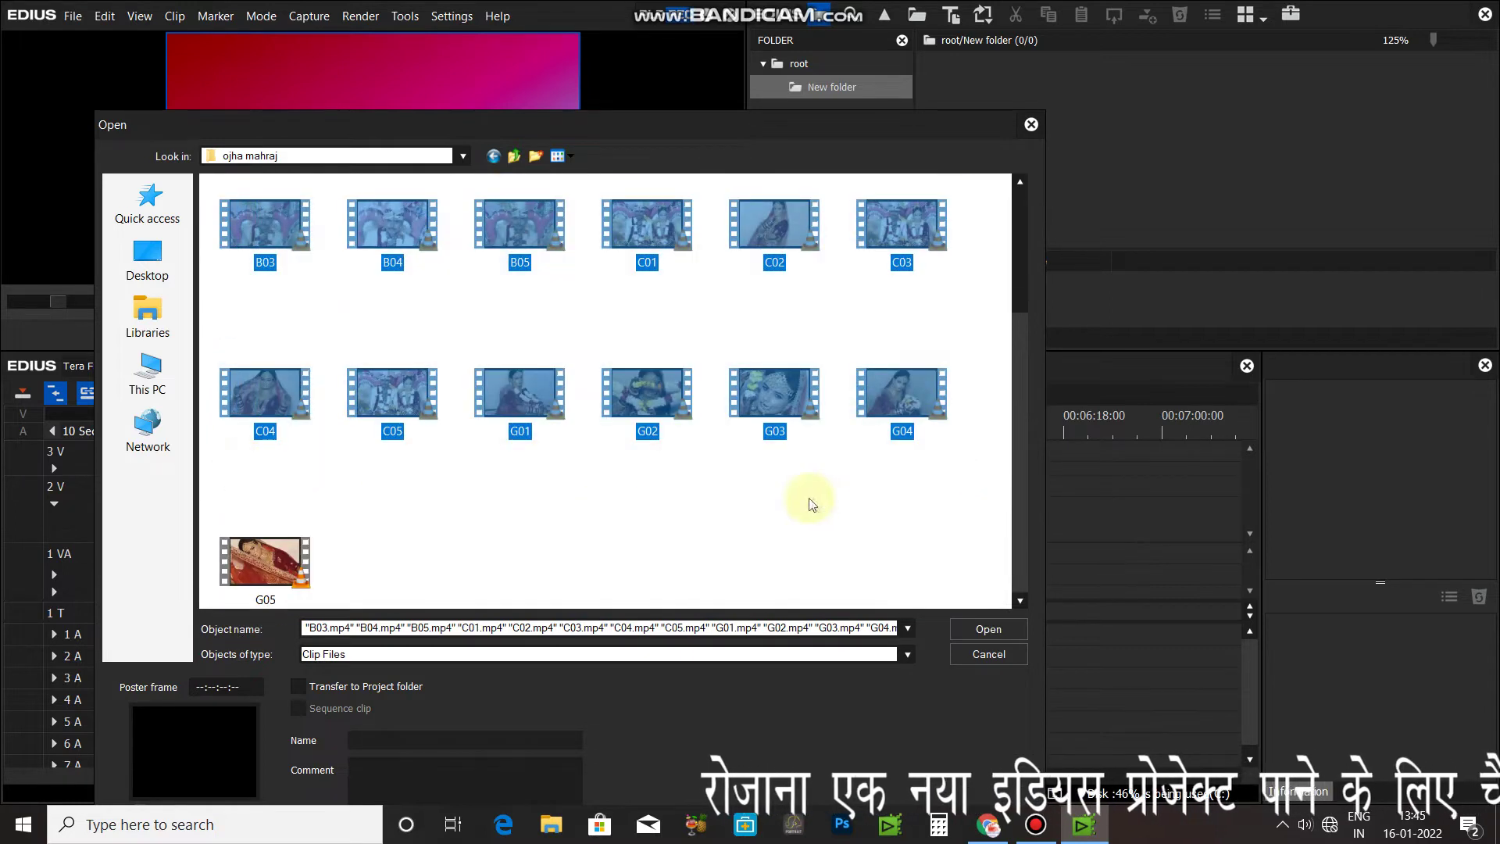
{"action": "left_click", "coordinate": [976, 629]}
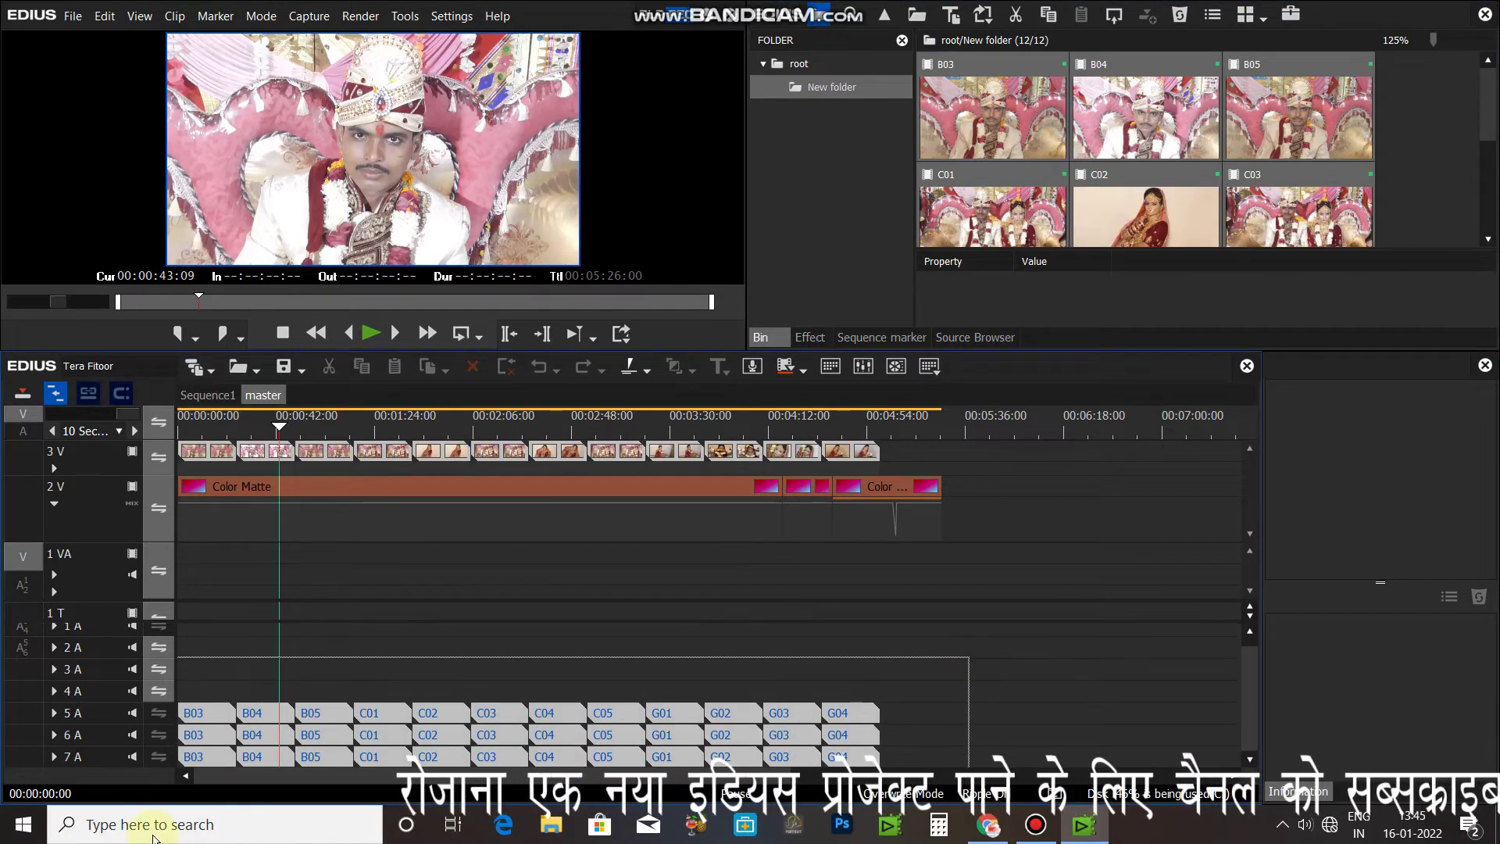
Turn off ripple mode and delete the imported clips' audio from tracks 5 A to 7 A
{"action": "left_click", "coordinate": [57, 387]}
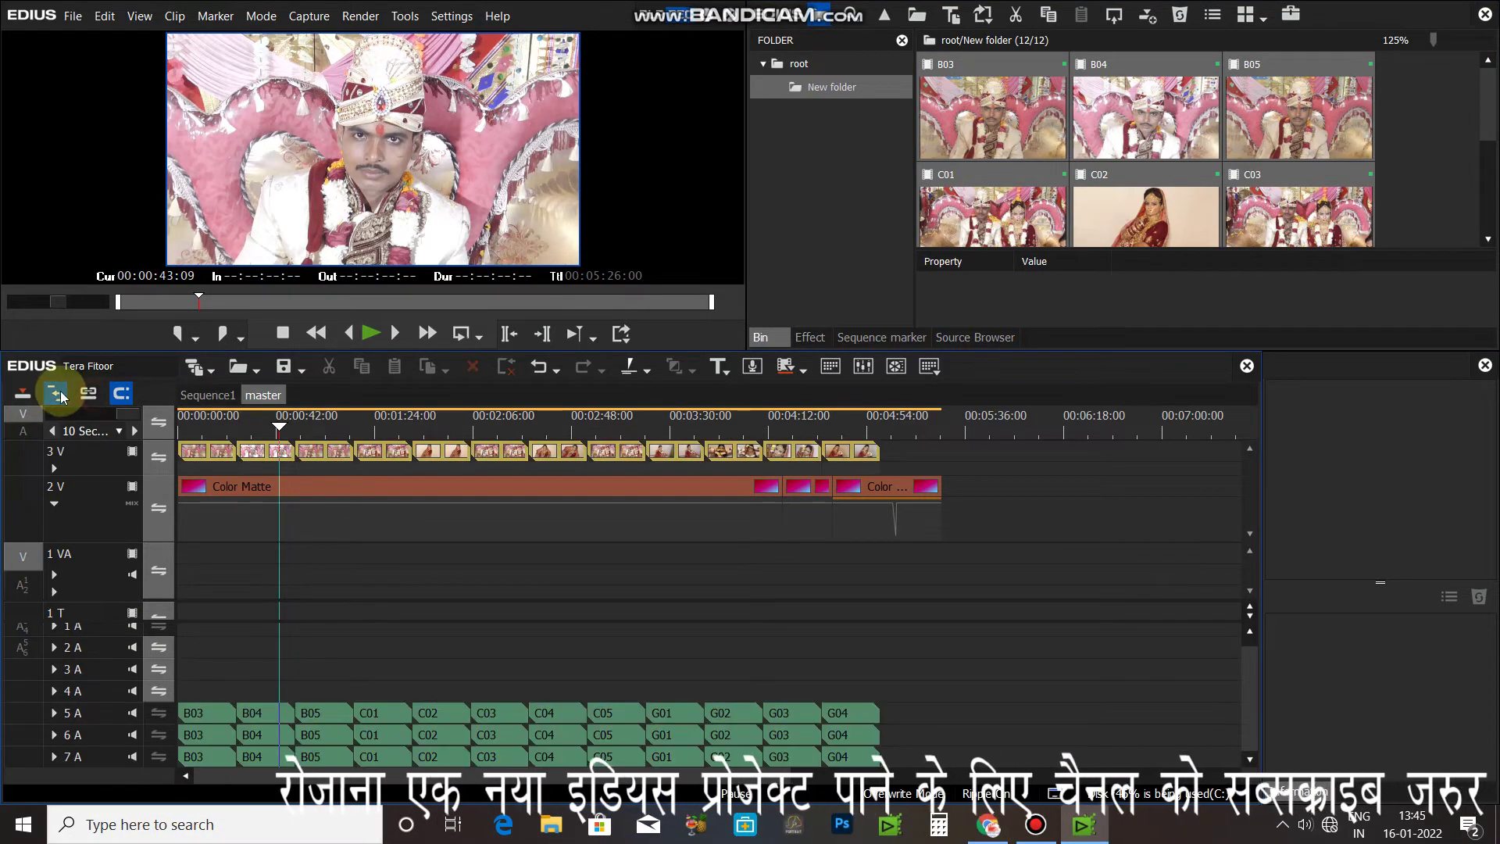
{"action": "left_click_drag", "start_coordinate": [949, 664], "coordinate": [191, 836]}
{"action": "key", "text": "Delete"}
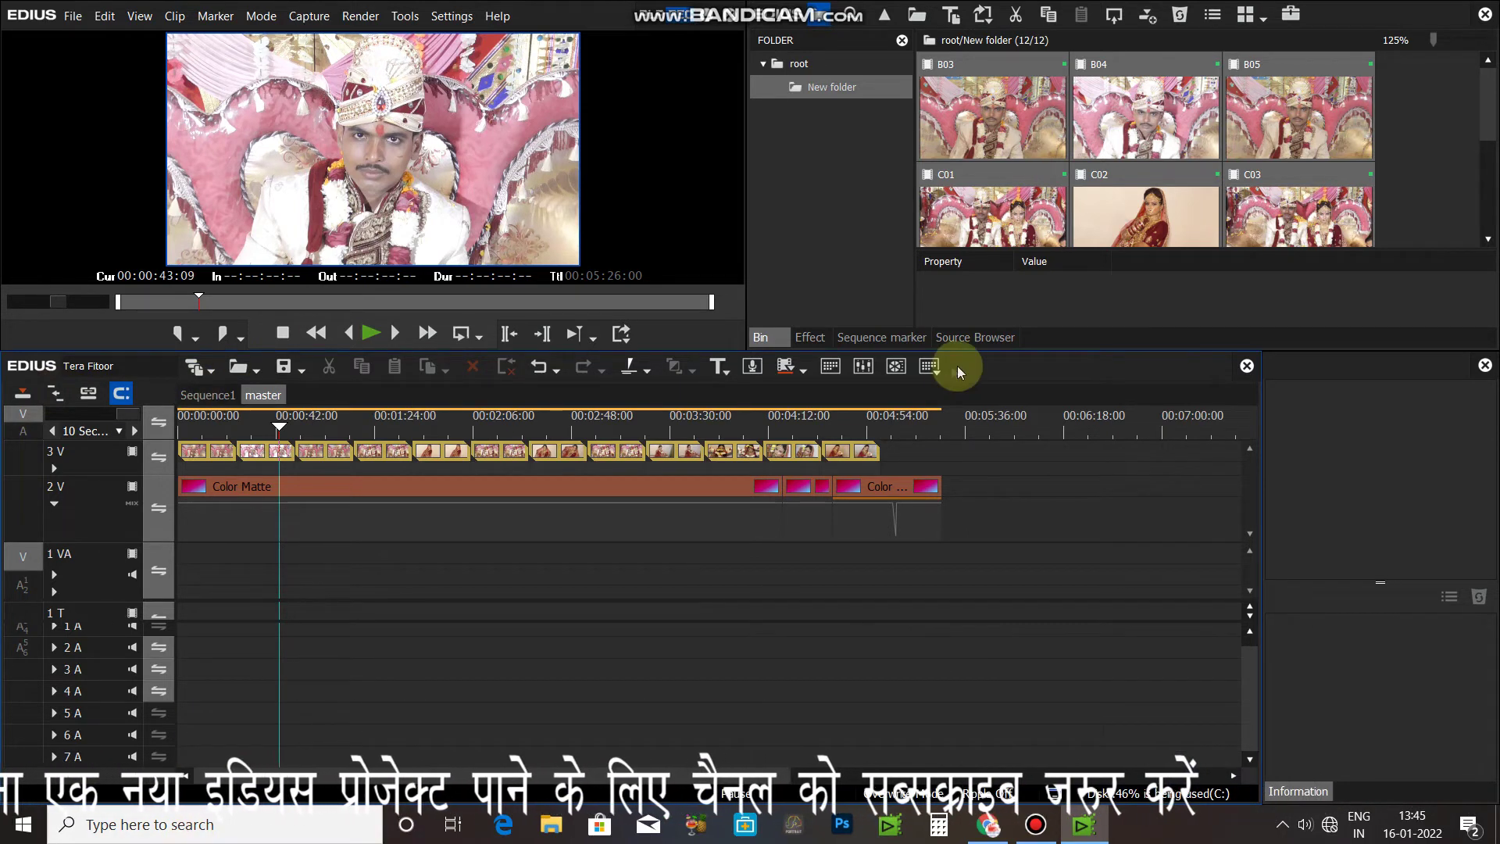
Add clip C03 after the last clip on track 3 V of the master sequence and return to Sequence1
{"action": "left_click", "coordinate": [1338, 205]}
{"action": "left_click_drag", "start_coordinate": [1338, 205], "coordinate": [885, 464]}
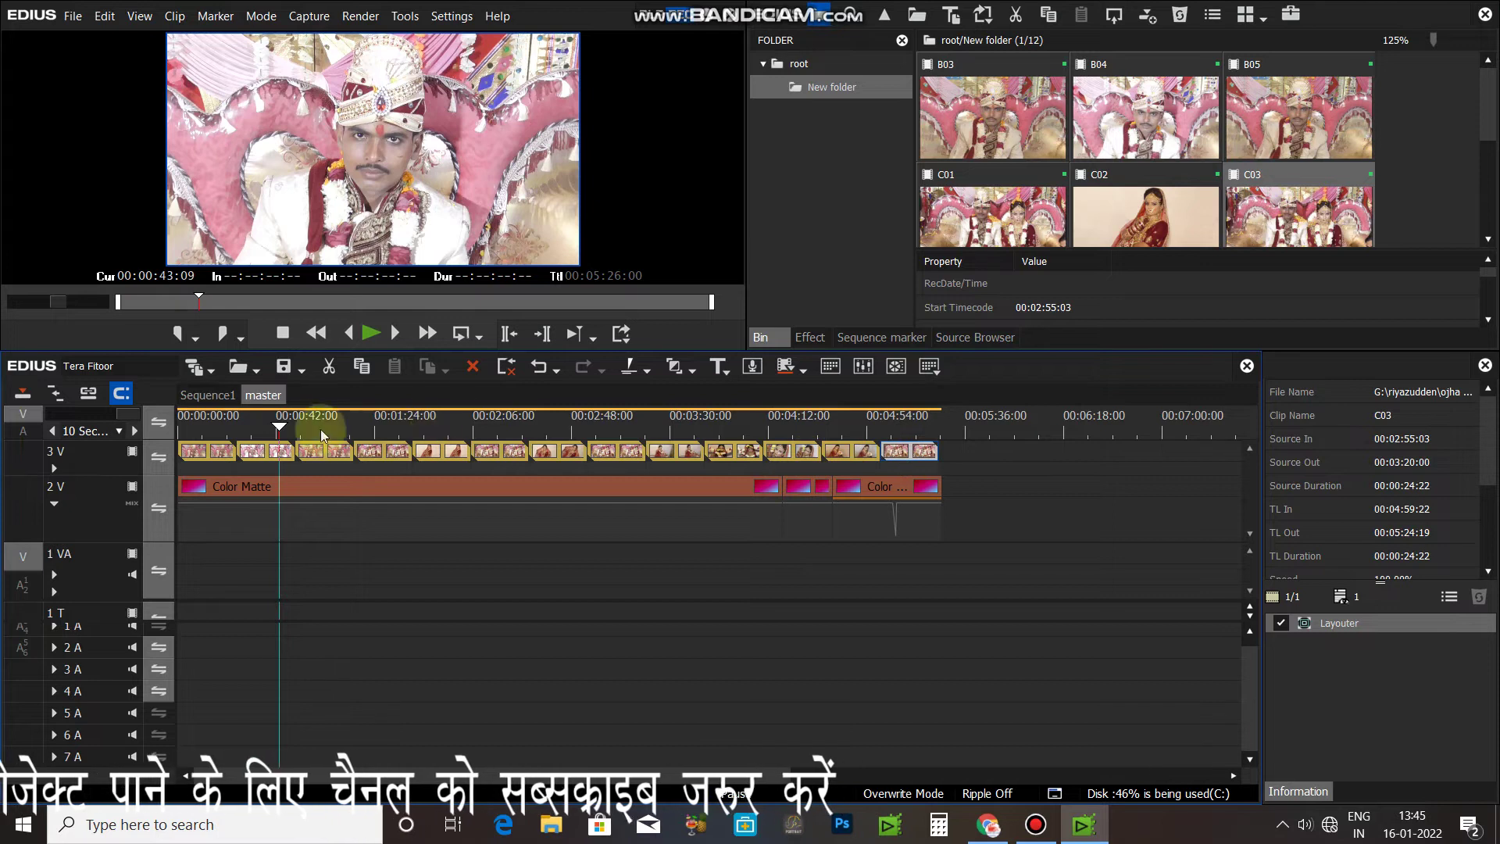
{"action": "left_click", "coordinate": [209, 397]}
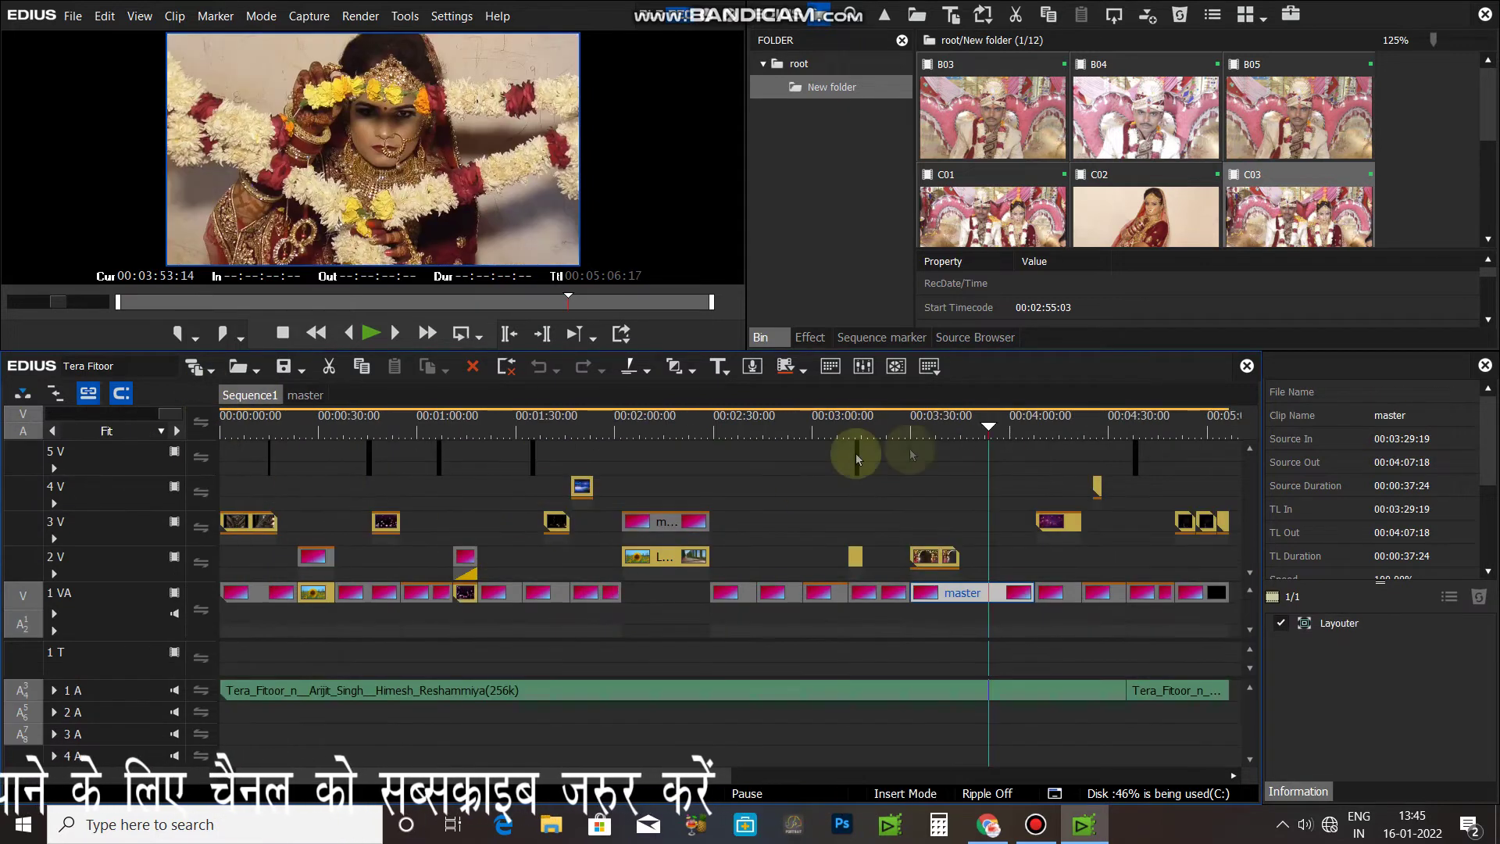
Preview Sequence1 from its start to about 00:03:43, examining how the wedding clips fill the effects and layered sections
{"action": "left_click_drag", "start_coordinate": [982, 420], "coordinate": [223, 452]}
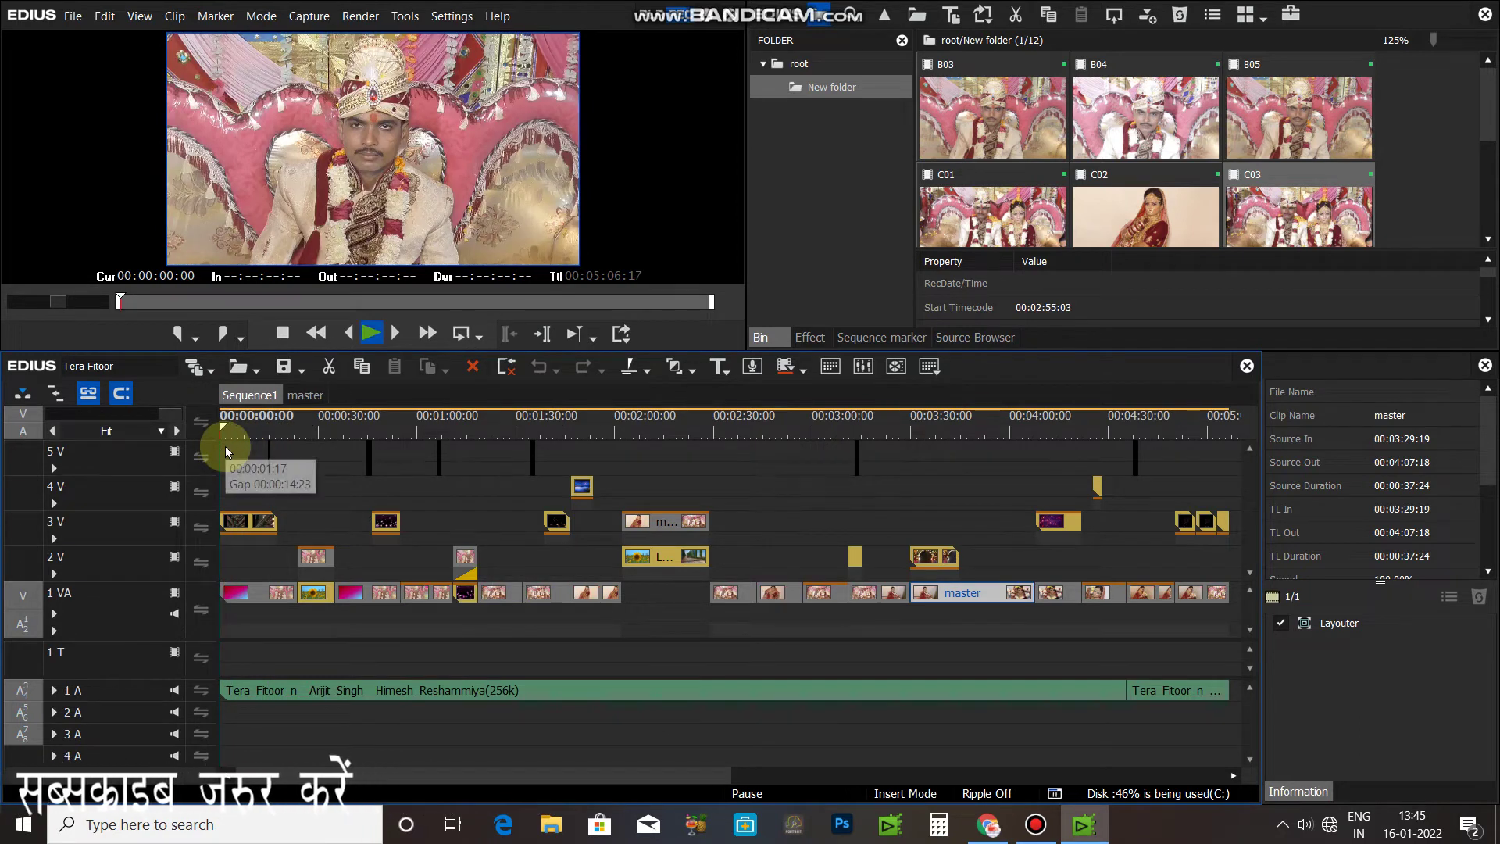
{"action": "key", "text": "space"}
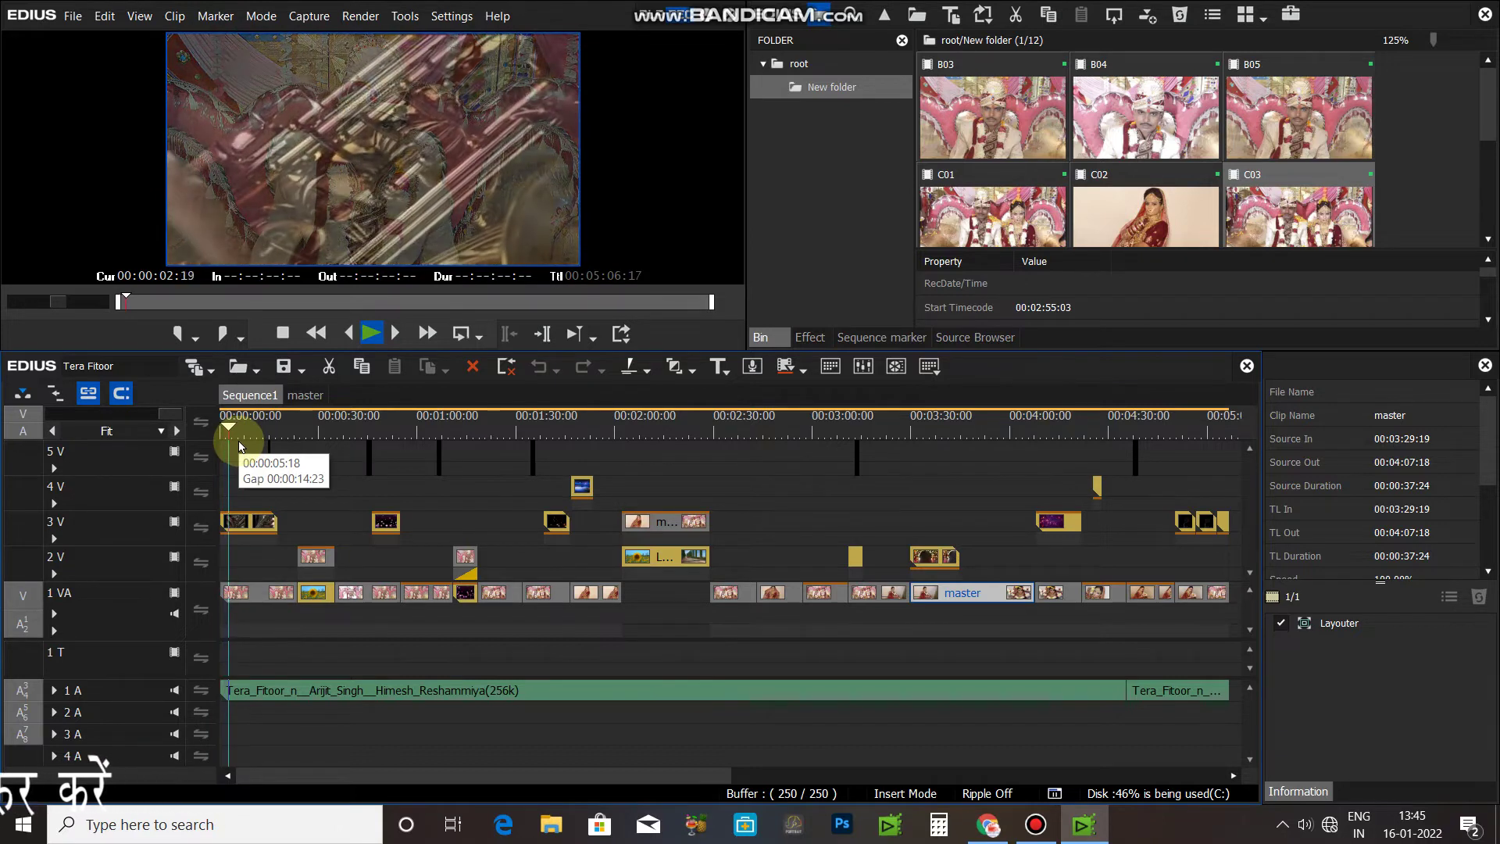
{"action": "key", "text": "space"}
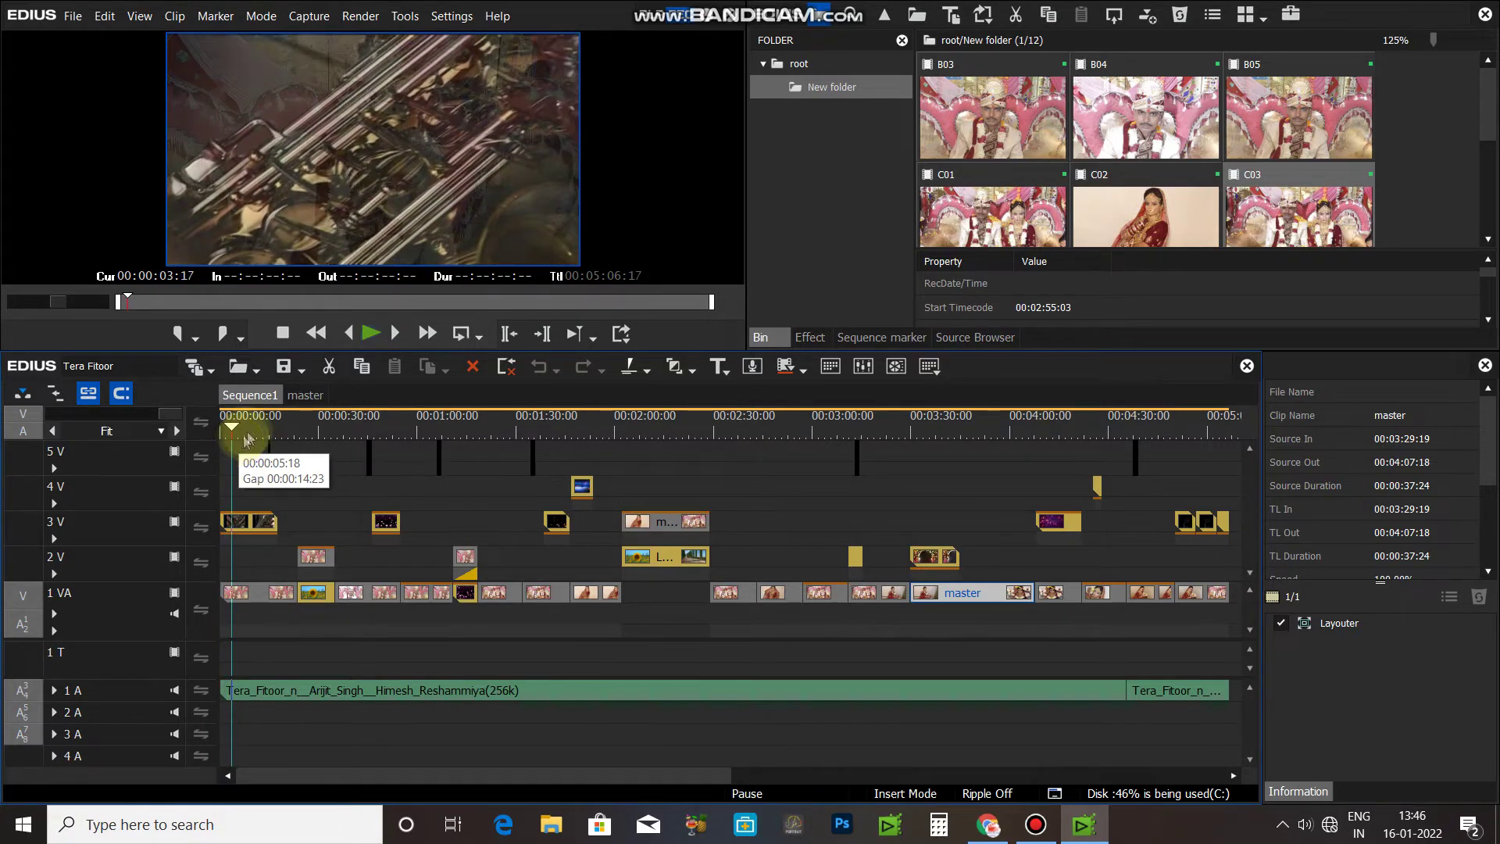
{"action": "left_click_drag", "start_coordinate": [238, 428], "coordinate": [446, 423]}
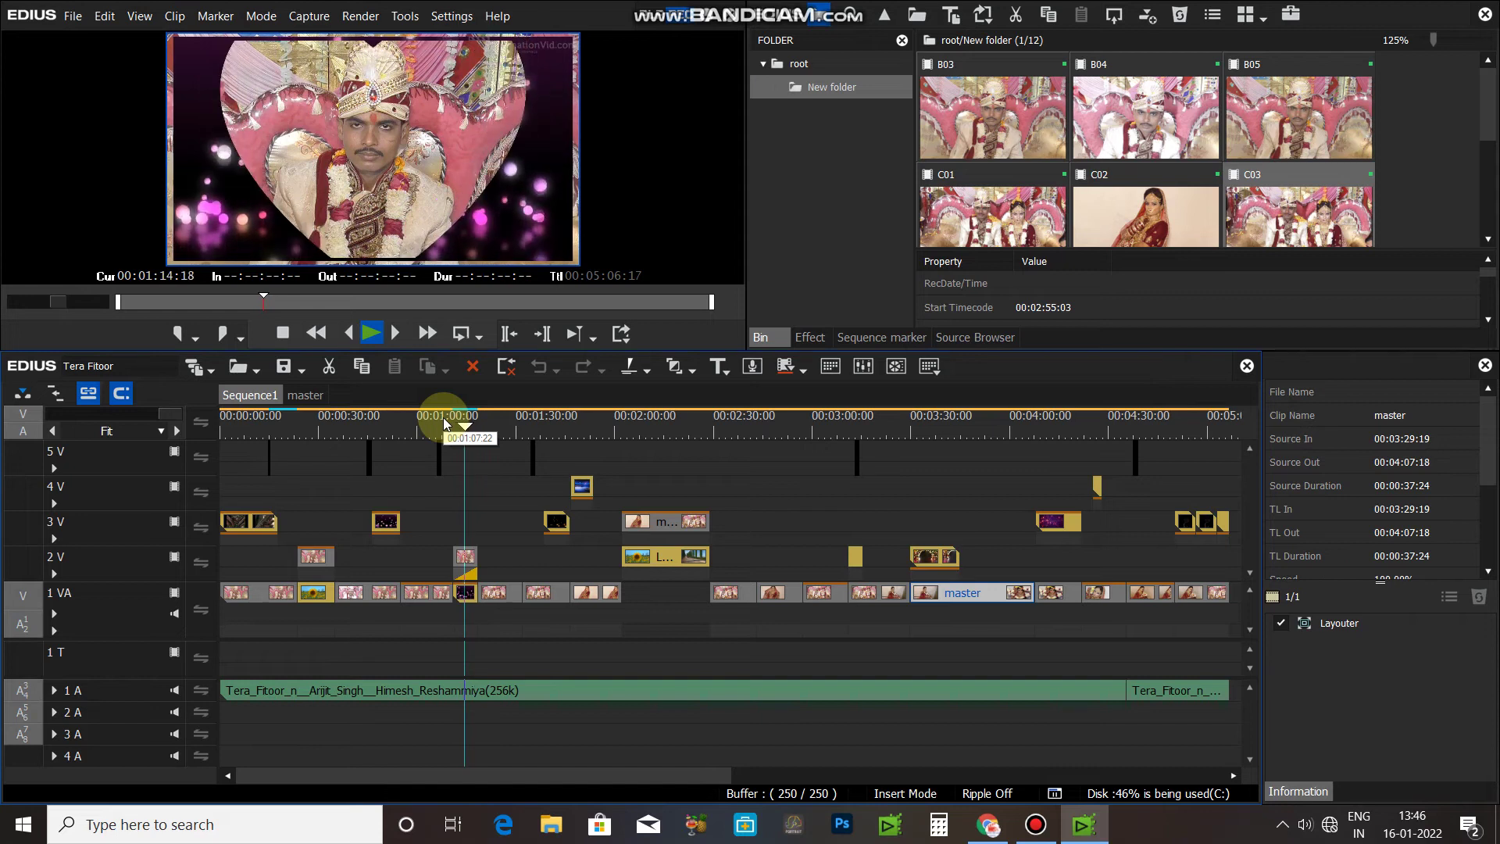
{"action": "left_click_drag", "start_coordinate": [458, 438], "coordinate": [653, 409]}
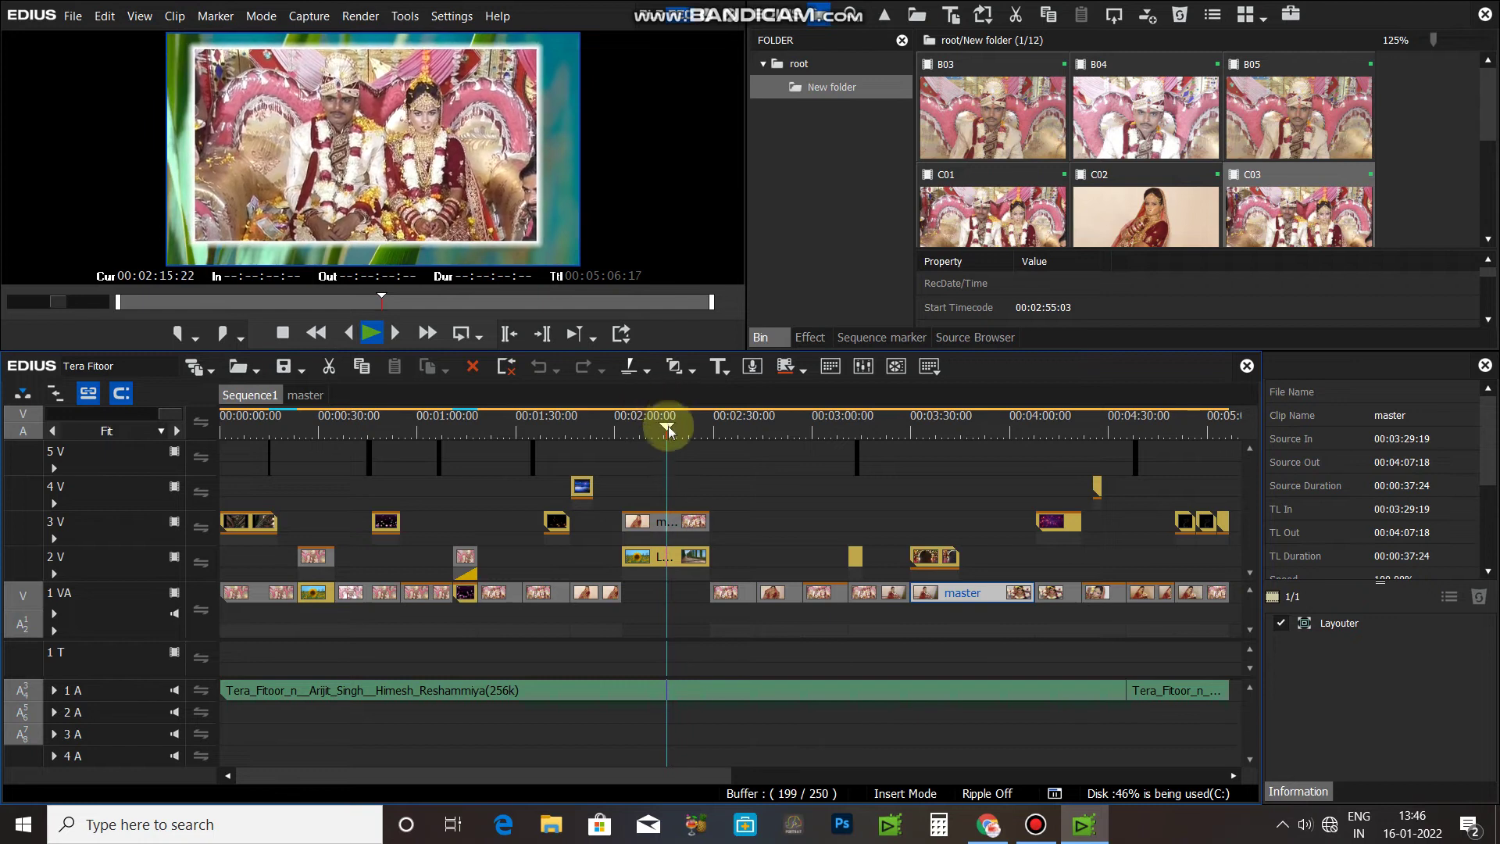
{"action": "left_click_drag", "start_coordinate": [669, 429], "coordinate": [945, 414]}
{"action": "key", "text": "space"}
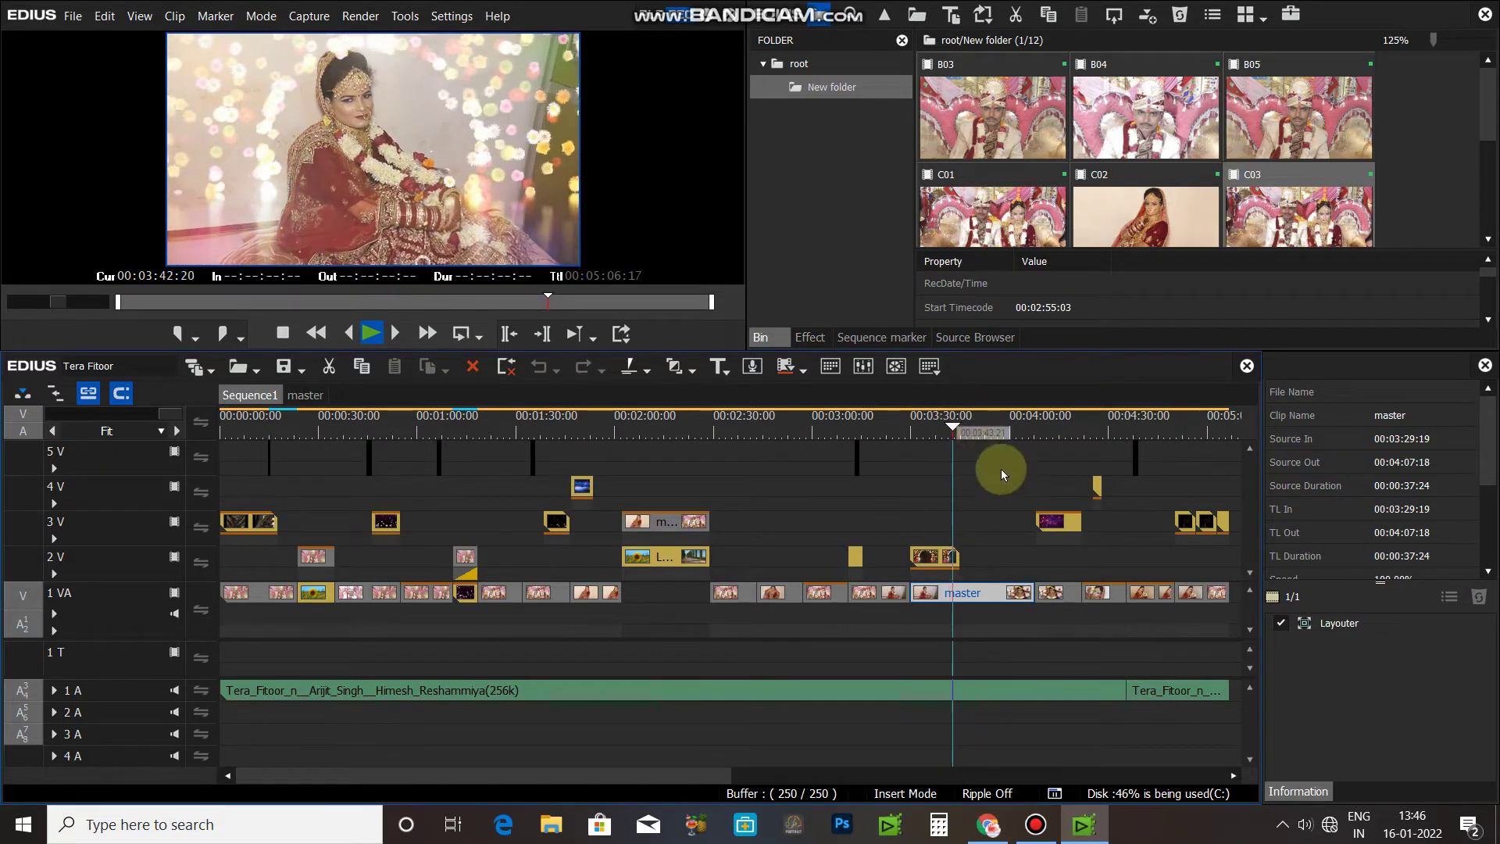
{"action": "key", "text": "space"}
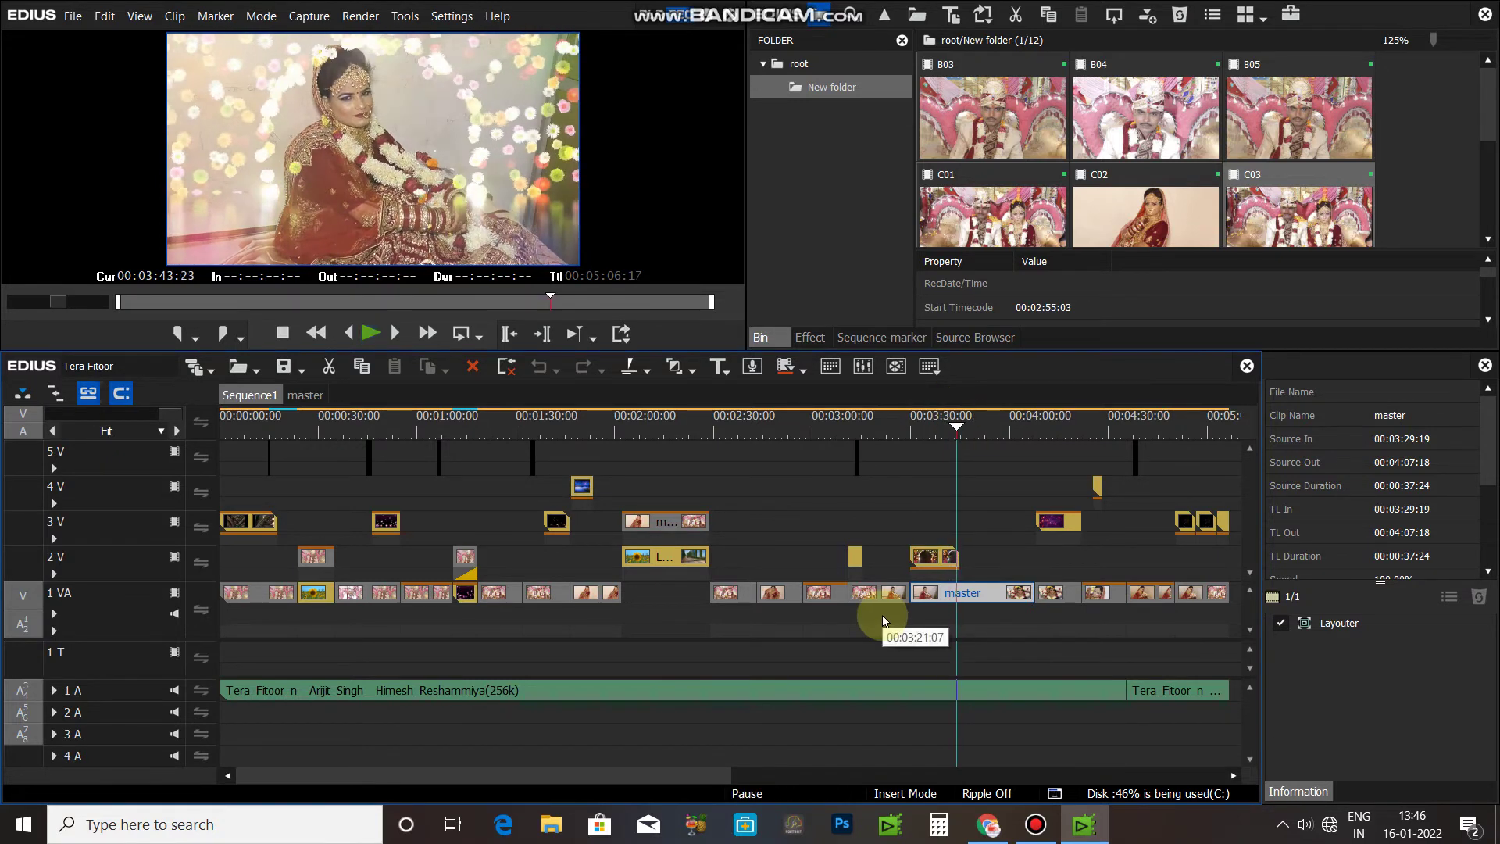
Preview Sequence1 from about 00:03:43 to 00:04:29, checking the oval frame and star-shaped overlay sections on tracks 3 V and 4 V
{"action": "left_click_drag", "start_coordinate": [616, 780], "coordinate": [809, 701]}
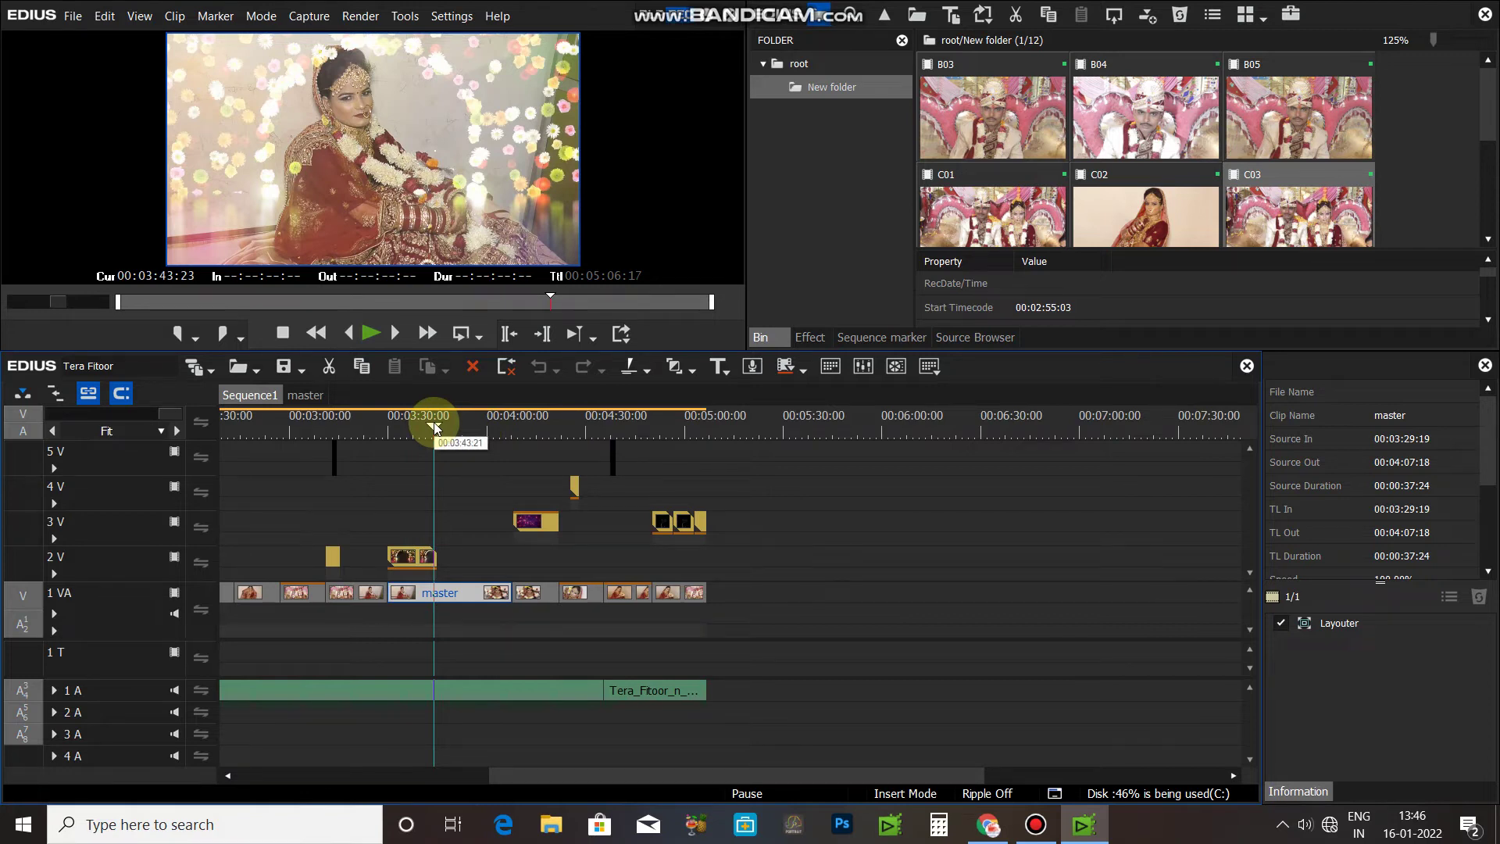
{"action": "left_click_drag", "start_coordinate": [434, 426], "coordinate": [514, 387]}
{"action": "left_click_drag", "start_coordinate": [669, 775], "coordinate": [657, 473]}
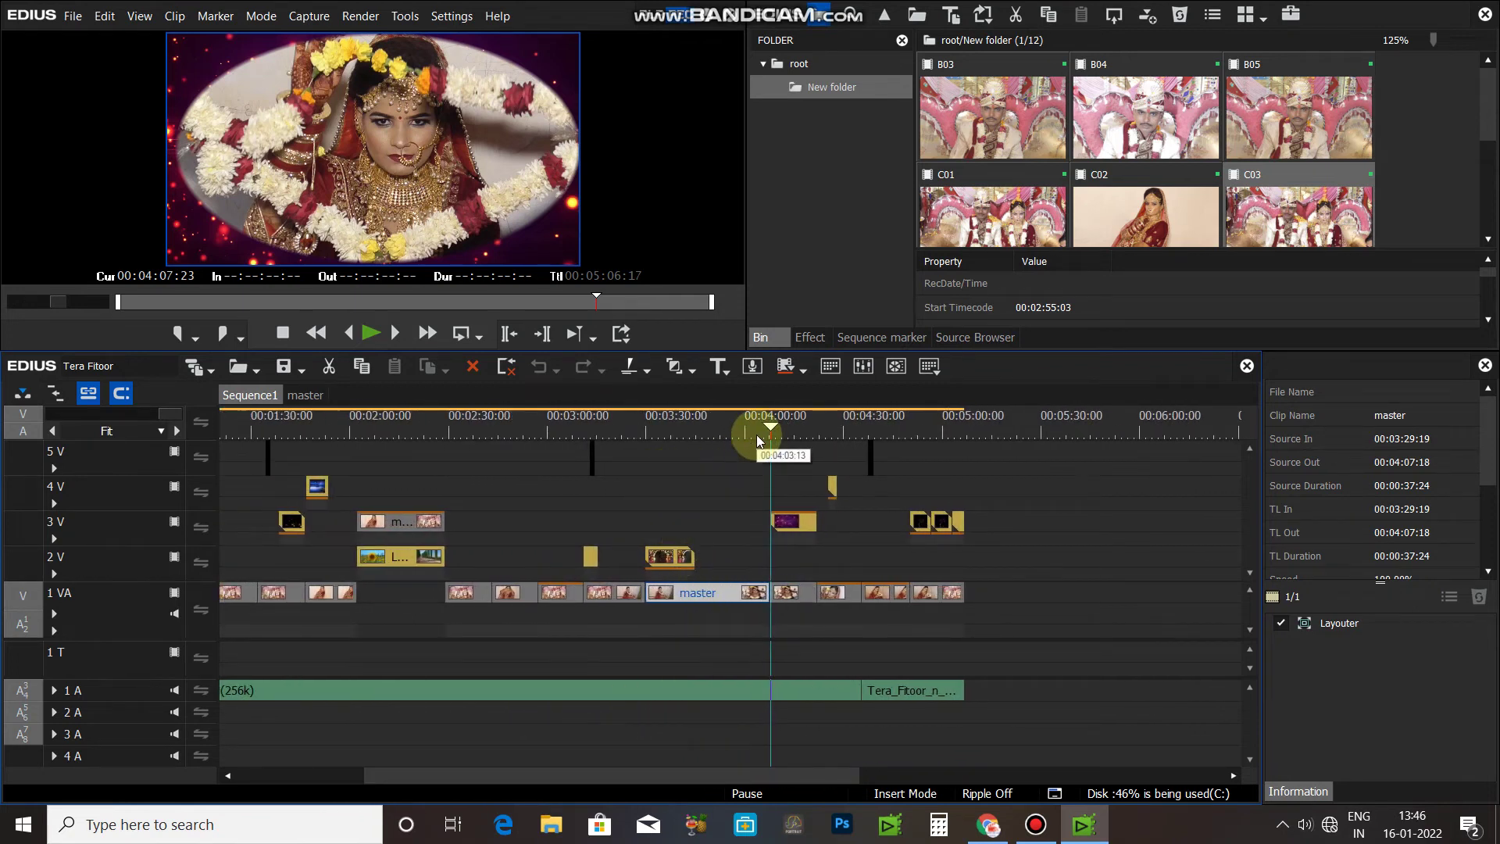
{"action": "key", "text": "space"}
{"action": "key", "text": "space"}
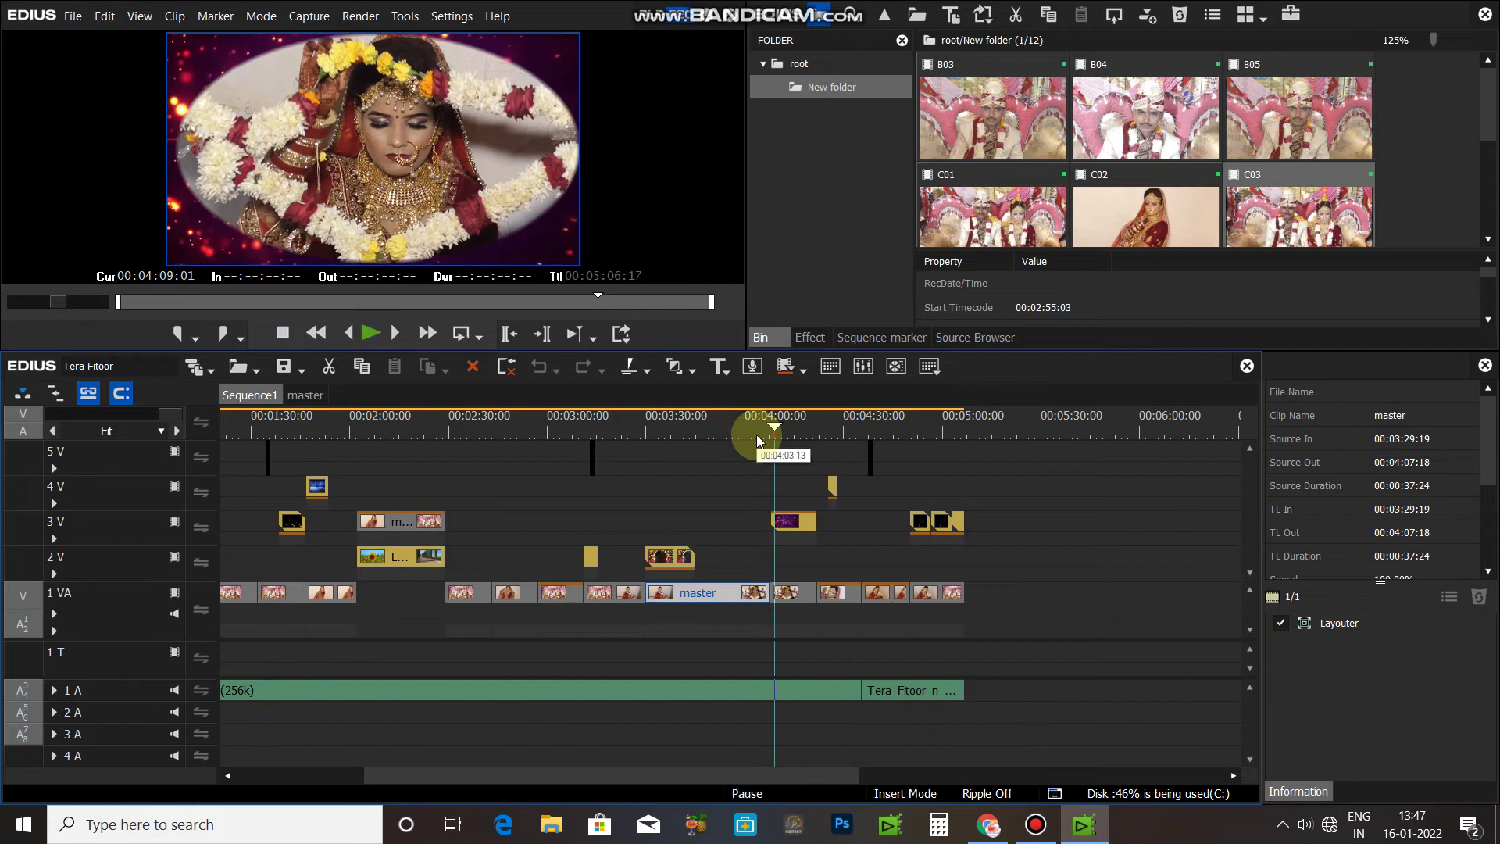
{"action": "left_click", "coordinate": [817, 428]}
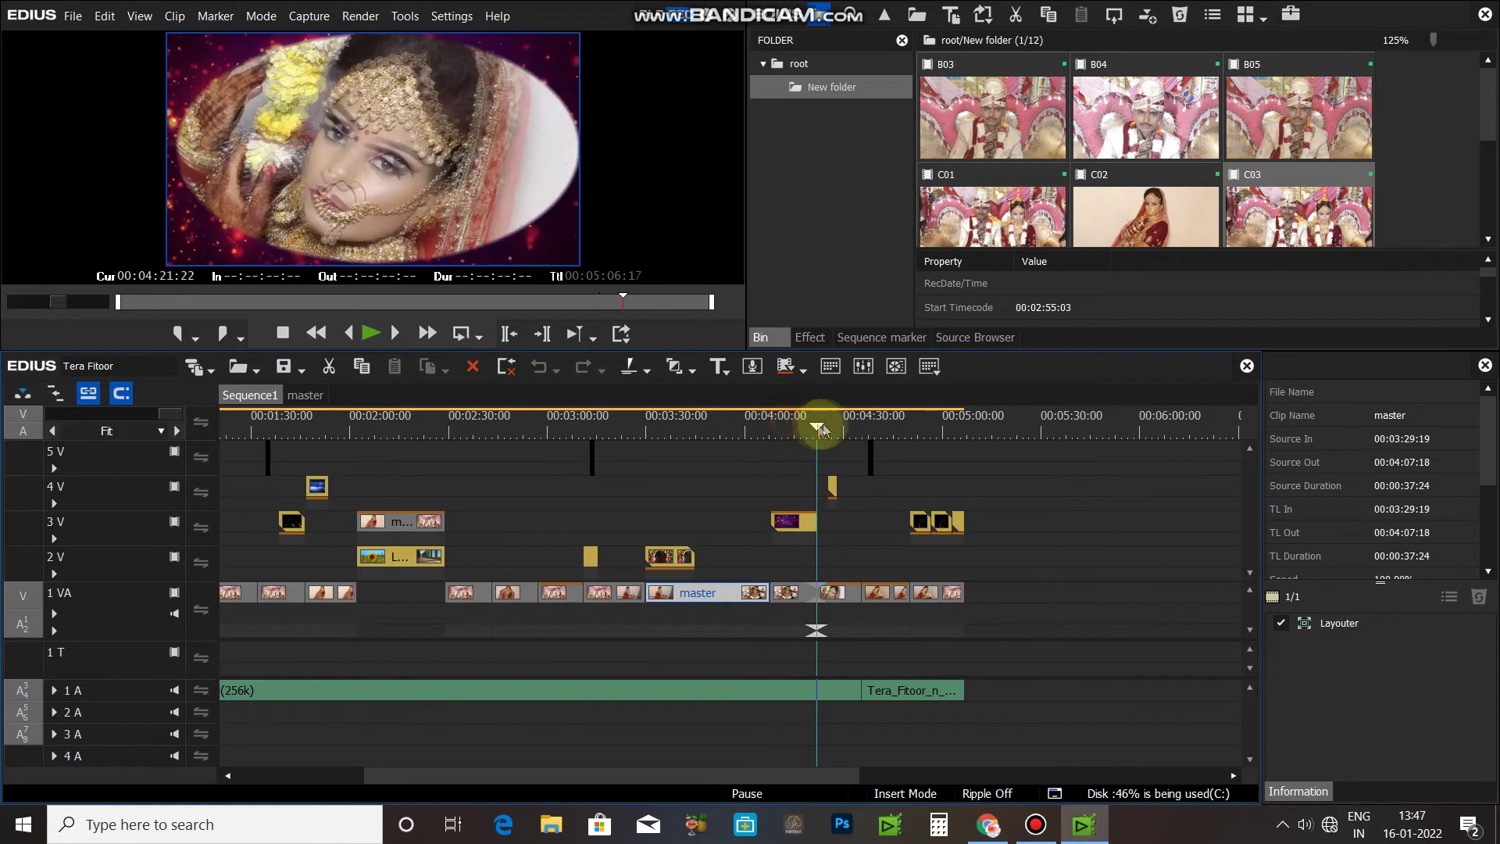
{"action": "left_click_drag", "start_coordinate": [823, 428], "coordinate": [830, 424]}
{"action": "key", "text": "space"}
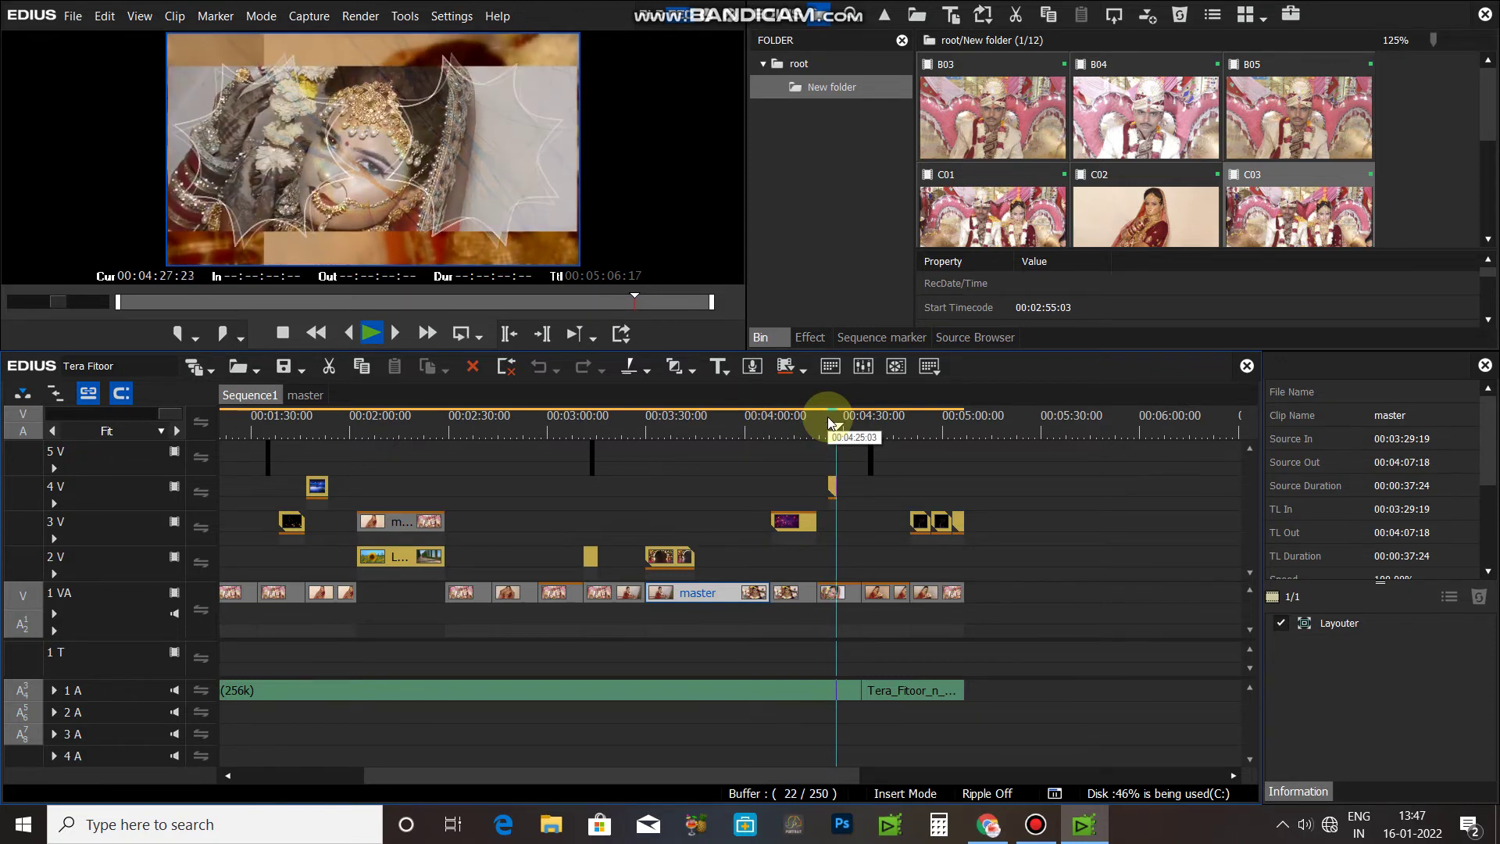
{"action": "key", "text": "space"}
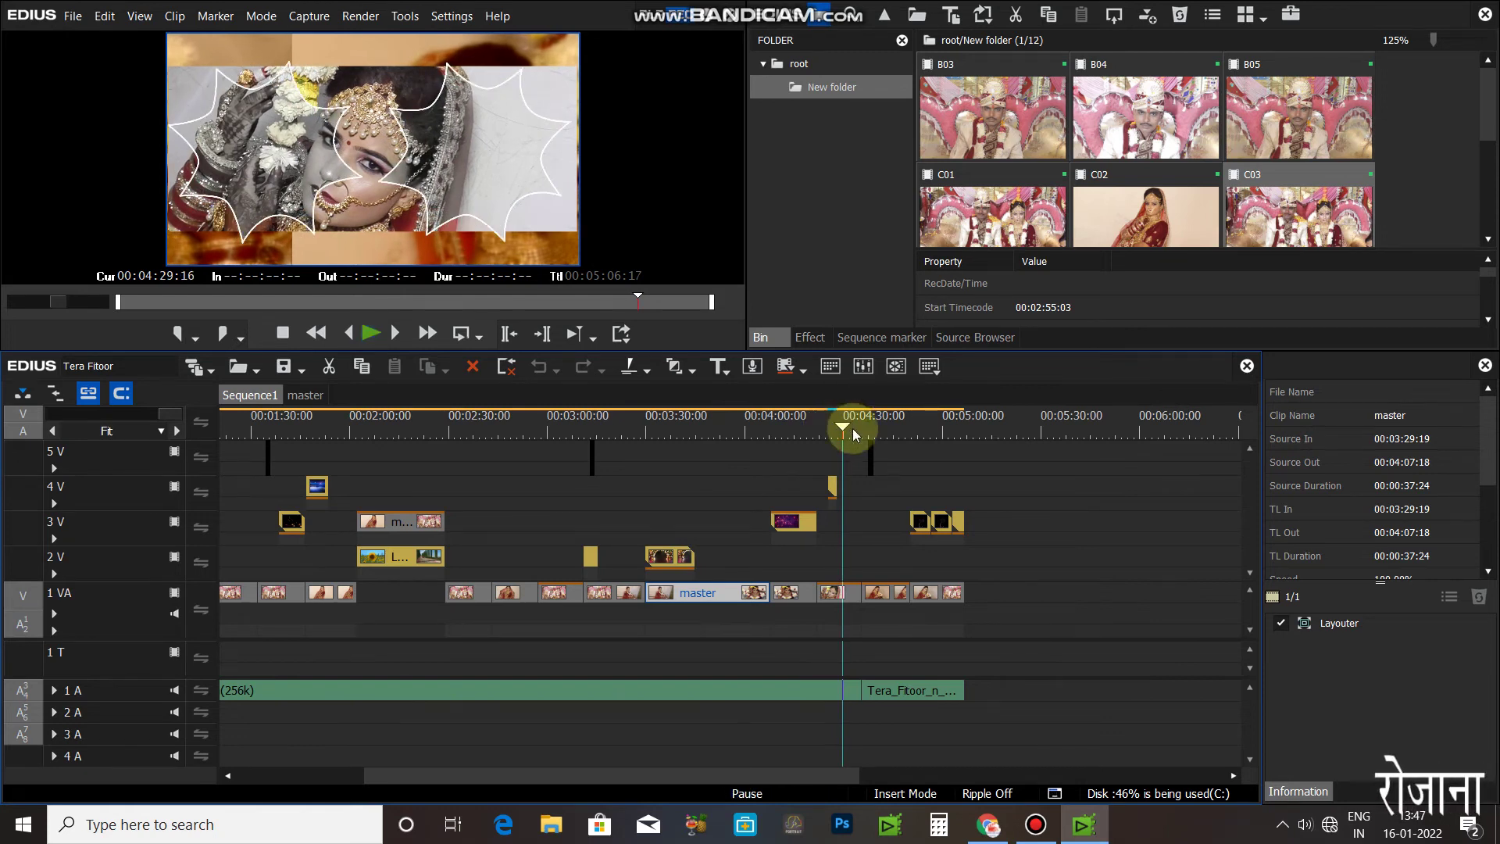
Review the last part of Sequence1 from about 00:04:37 through the closing overlays to the end at 00:05:06:17
{"action": "left_click_drag", "start_coordinate": [839, 426], "coordinate": [868, 426]}
{"action": "key", "text": "space"}
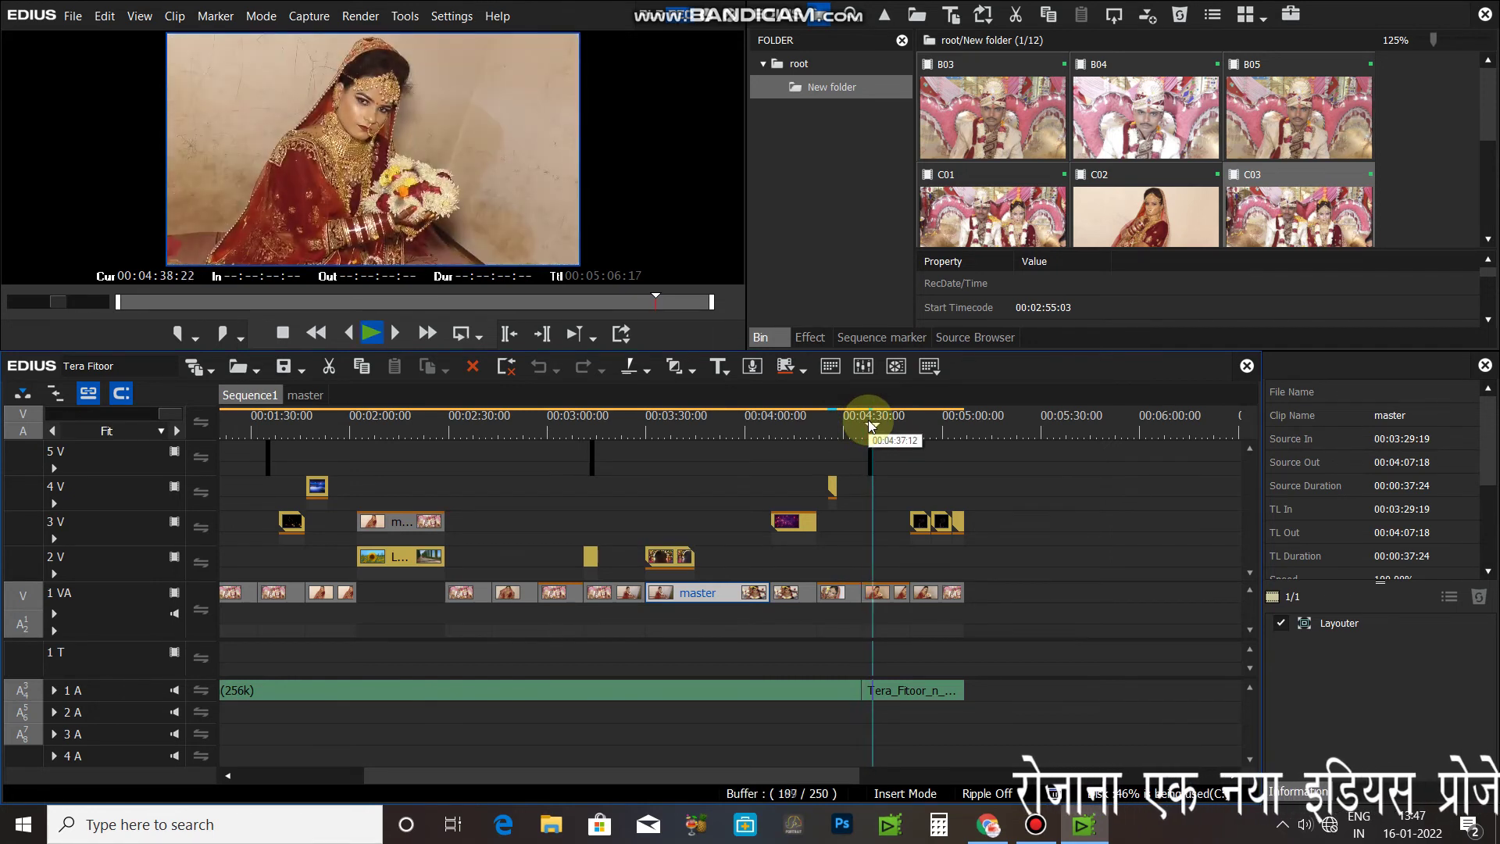
{"action": "key", "text": "space"}
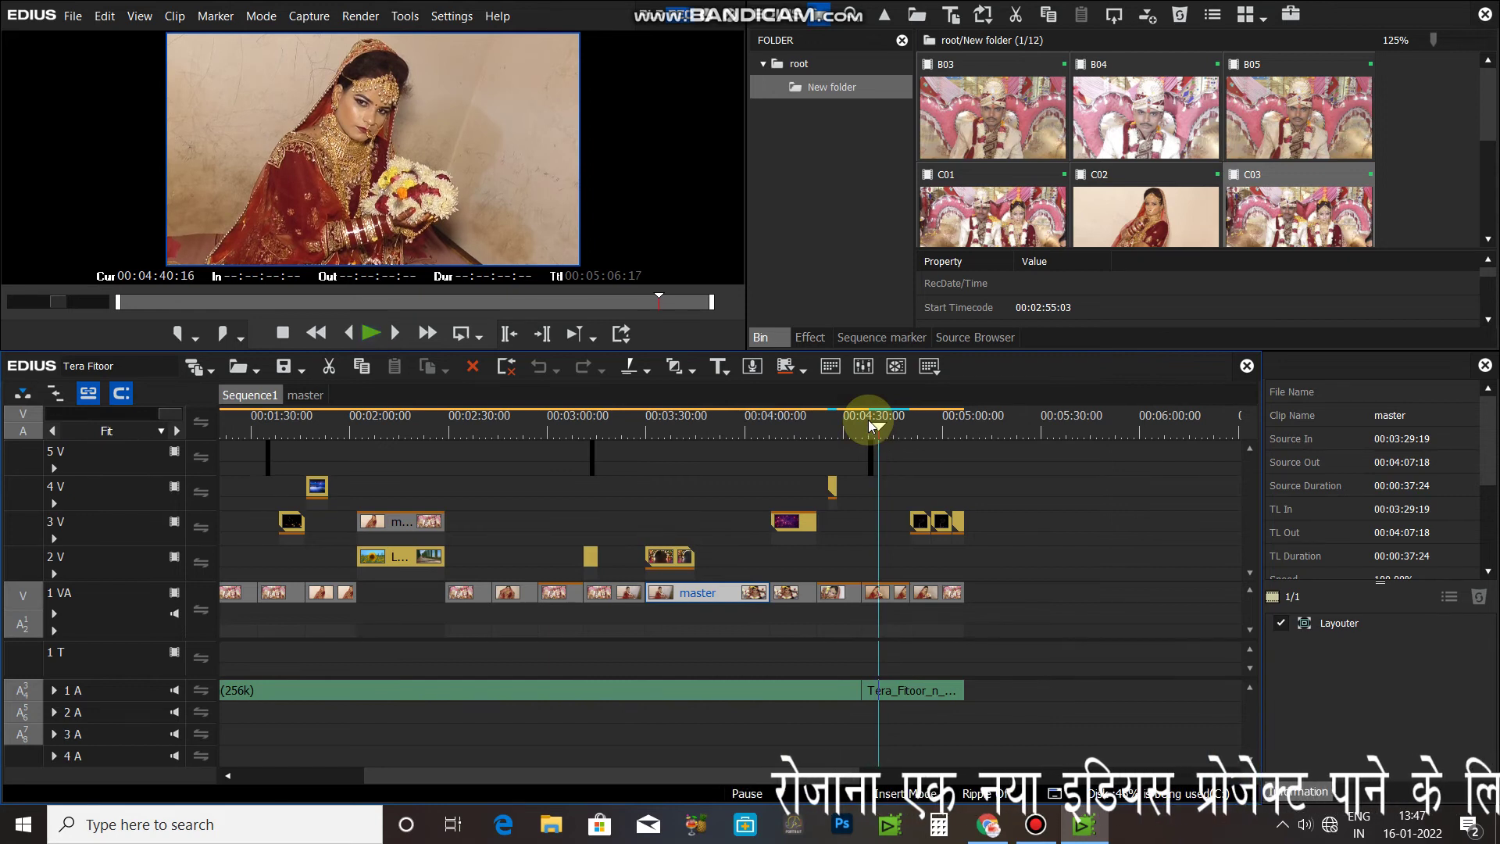
{"action": "left_click_drag", "start_coordinate": [869, 426], "coordinate": [911, 426]}
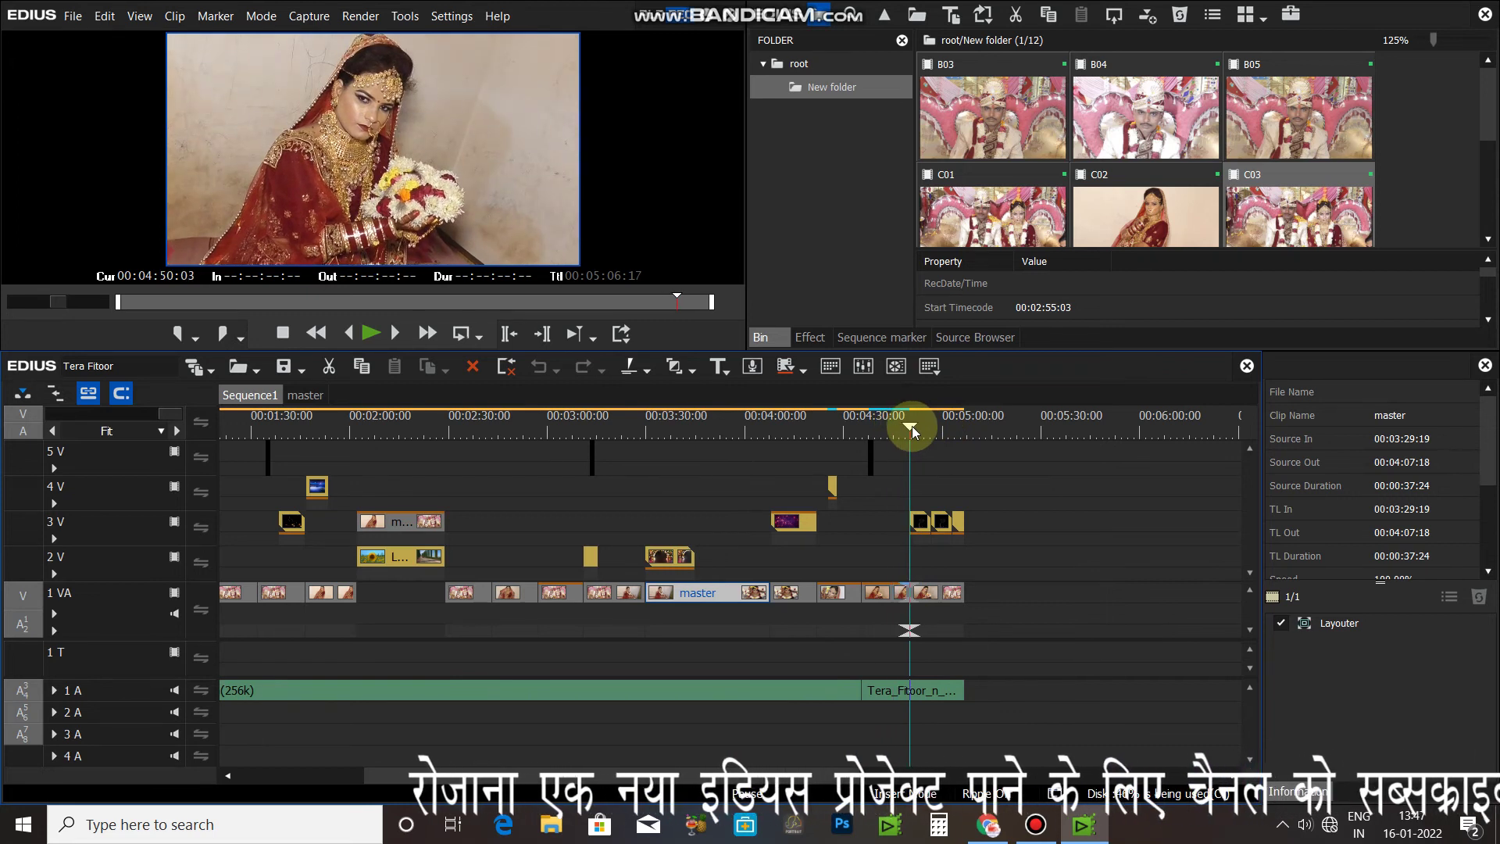
{"action": "left_click_drag", "start_coordinate": [913, 428], "coordinate": [952, 424]}
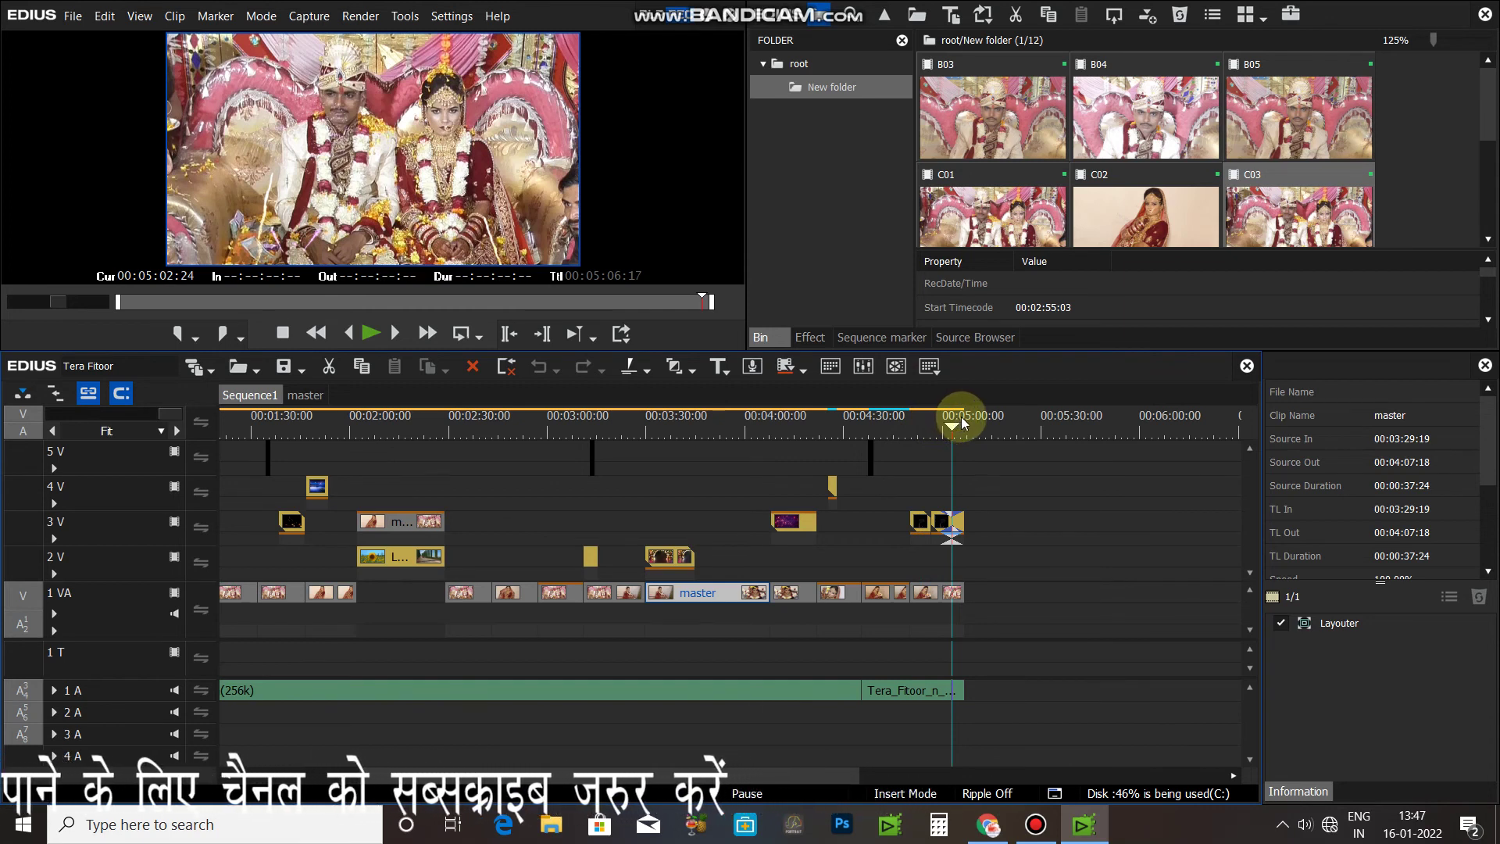
{"action": "left_click_drag", "start_coordinate": [965, 423], "coordinate": [968, 317]}
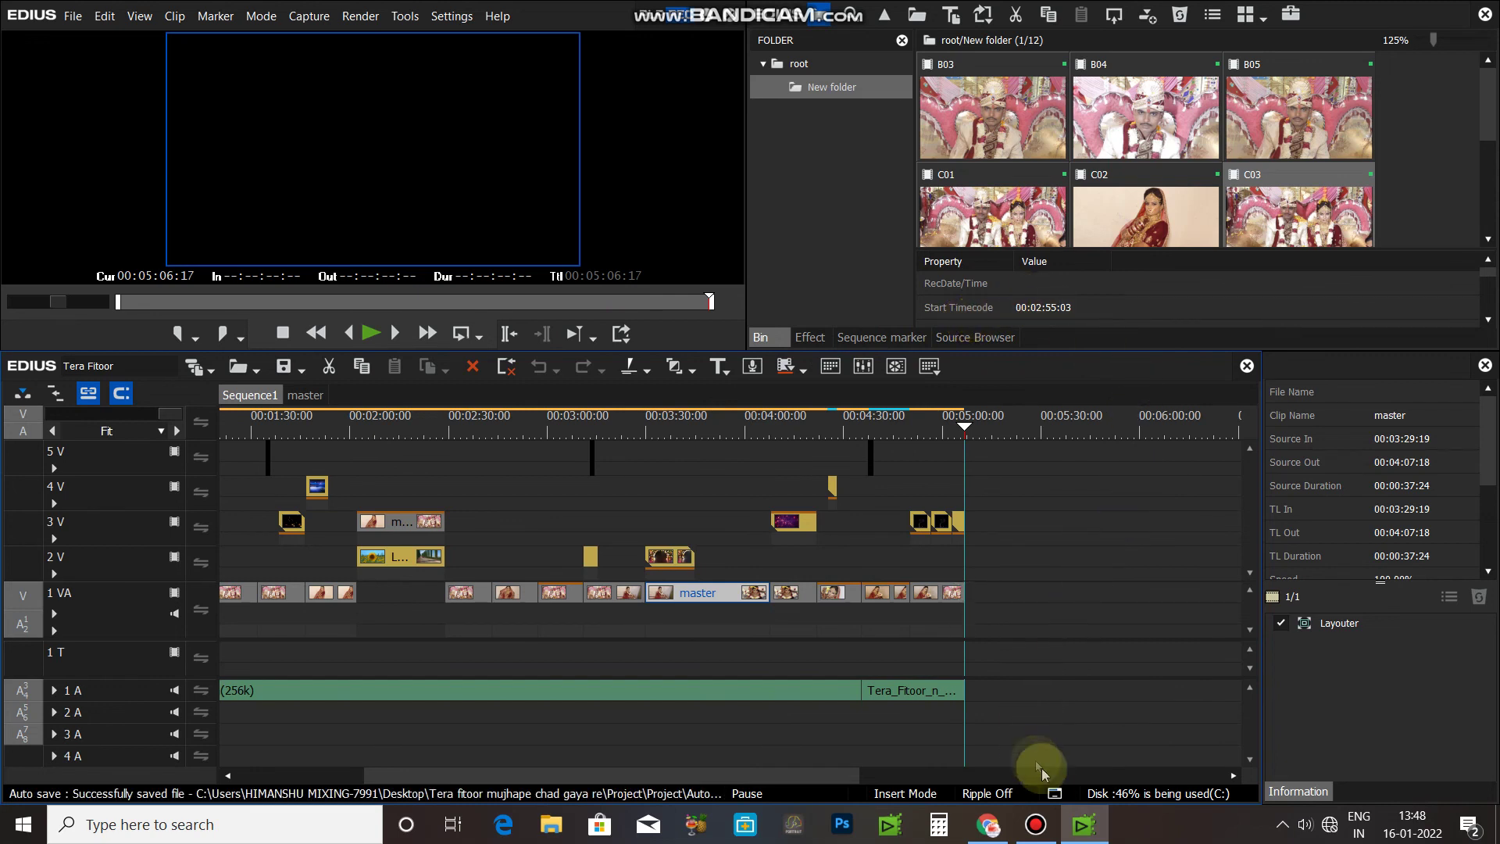
{"action": "left_click", "coordinate": [1046, 828]}
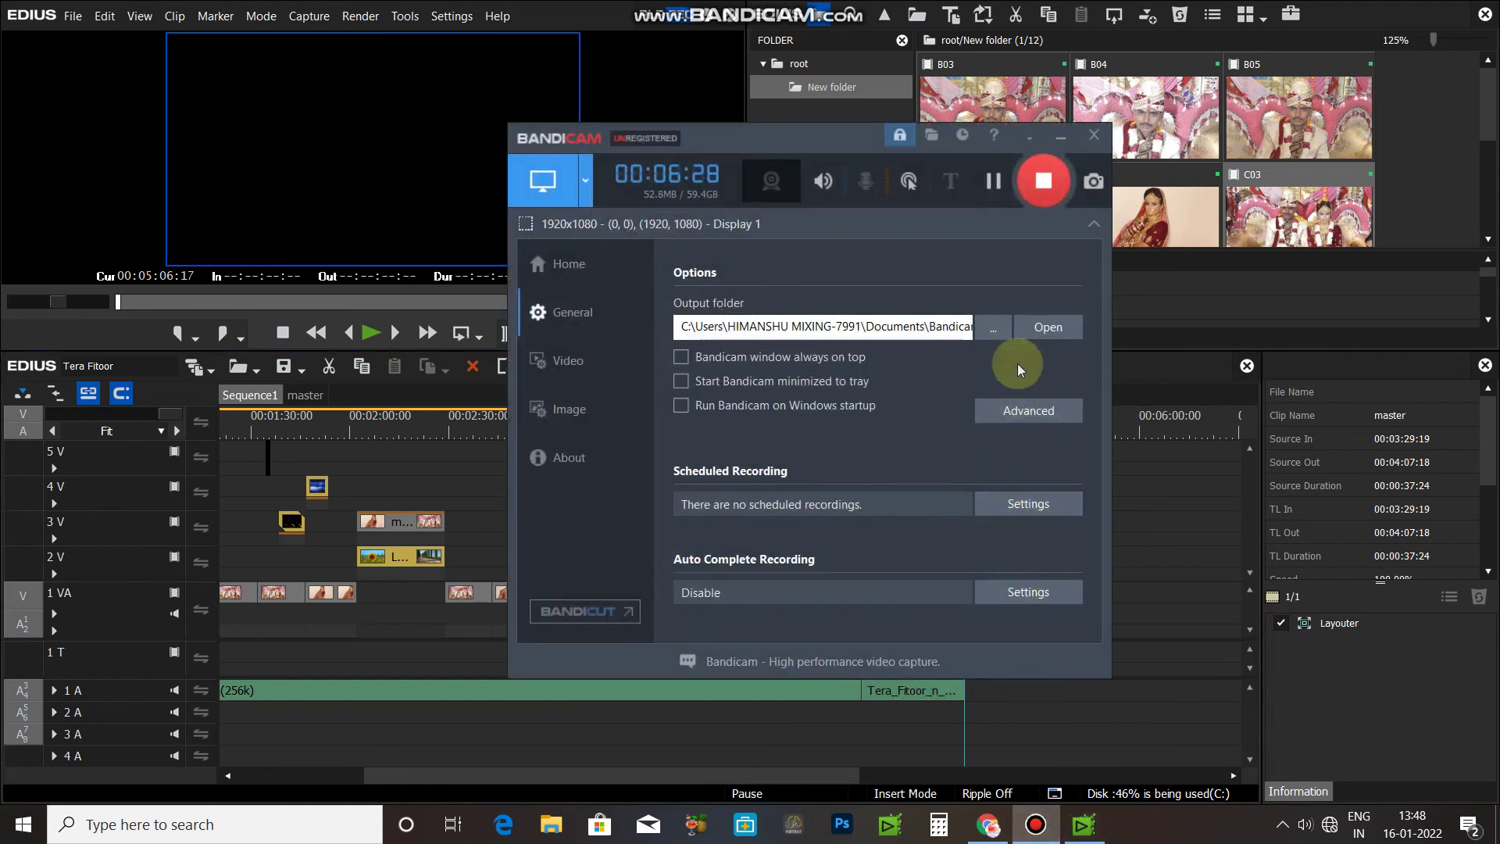